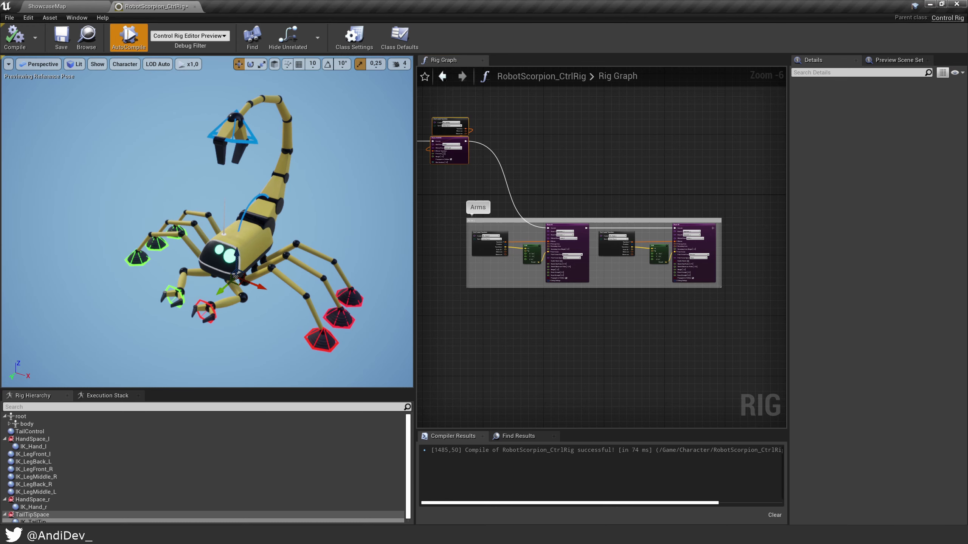
Test the front left leg, right hand and tail tip controls by moving each one slightly in the viewport
{"action": "left_click", "coordinate": [329, 345]}
{"action": "mouse_move", "coordinate": [330, 344]}
{"action": "left_mouse_down"}
{"action": "mouse_move", "coordinate": [338, 329]}
{"action": "mouse_move", "coordinate": [331, 342]}
{"action": "left_mouse_up"}
{"action": "right_click_drag", "start_coordinate": [255, 238], "coordinate": [259, 228]}
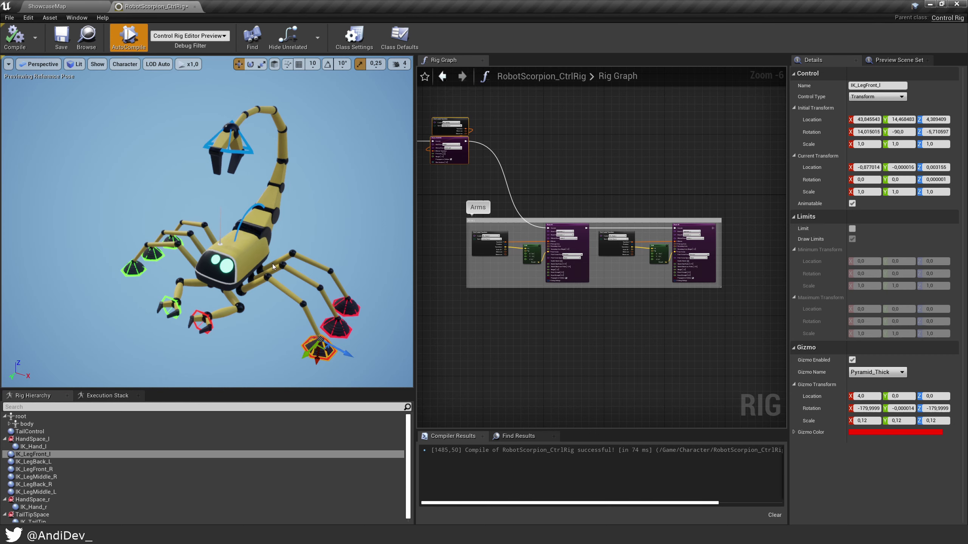
{"action": "right_click_drag", "start_coordinate": [259, 285], "coordinate": [251, 282]}
{"action": "left_click", "coordinate": [229, 261]}
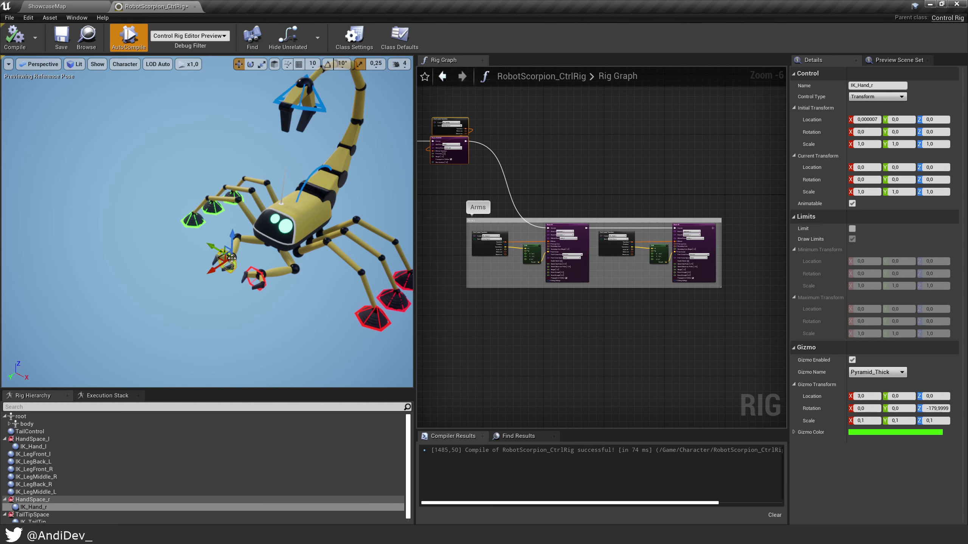
{"action": "left_click_drag", "start_coordinate": [219, 261], "coordinate": [225, 268]}
{"action": "right_click_drag", "start_coordinate": [272, 267], "coordinate": [272, 193]}
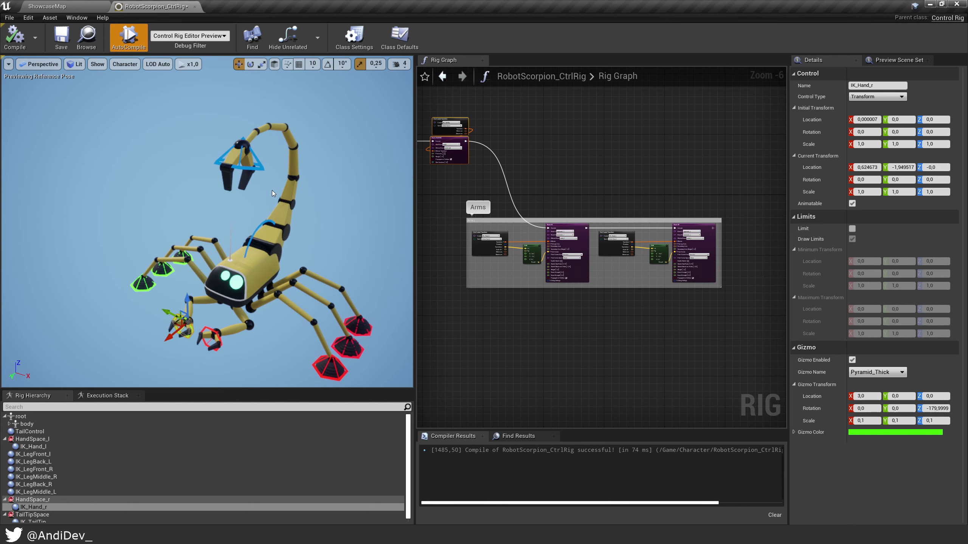
{"action": "left_click", "coordinate": [253, 167]}
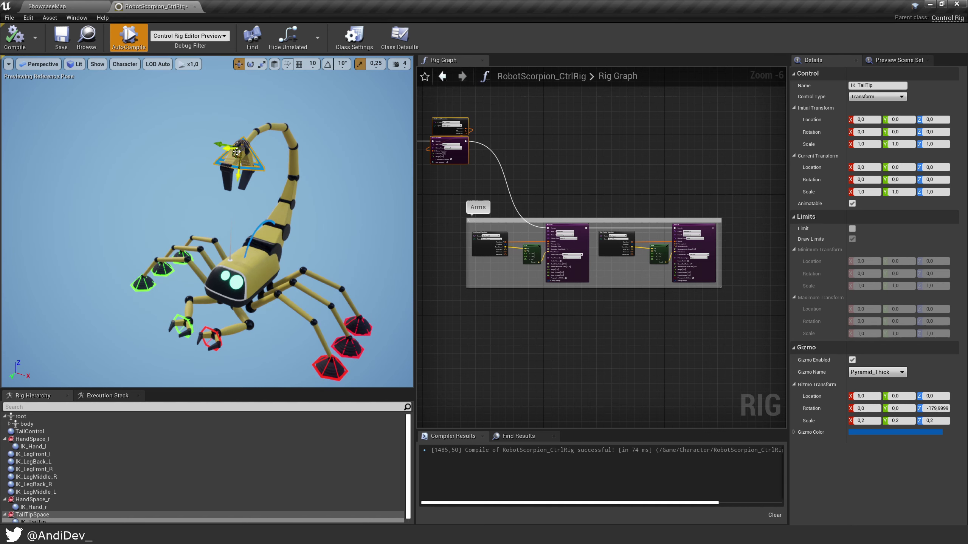
{"action": "left_click_drag", "start_coordinate": [240, 149], "coordinate": [230, 176]}
Examine the tail's Basic FABRIK and Distribute Rotation nodes and follow the rig graph back to the leg nodes
{"action": "right_click_drag", "start_coordinate": [453, 150], "coordinate": [516, 175]}
{"action": "scroll", "coordinate": [516, 175], "scroll_direction": "up", "scroll_amount": 5}
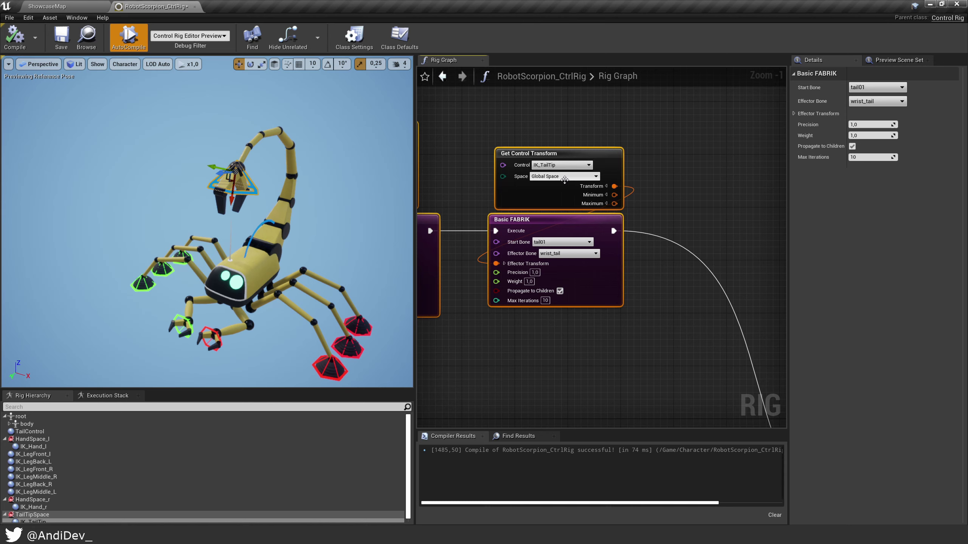
{"action": "left_click", "coordinate": [546, 227]}
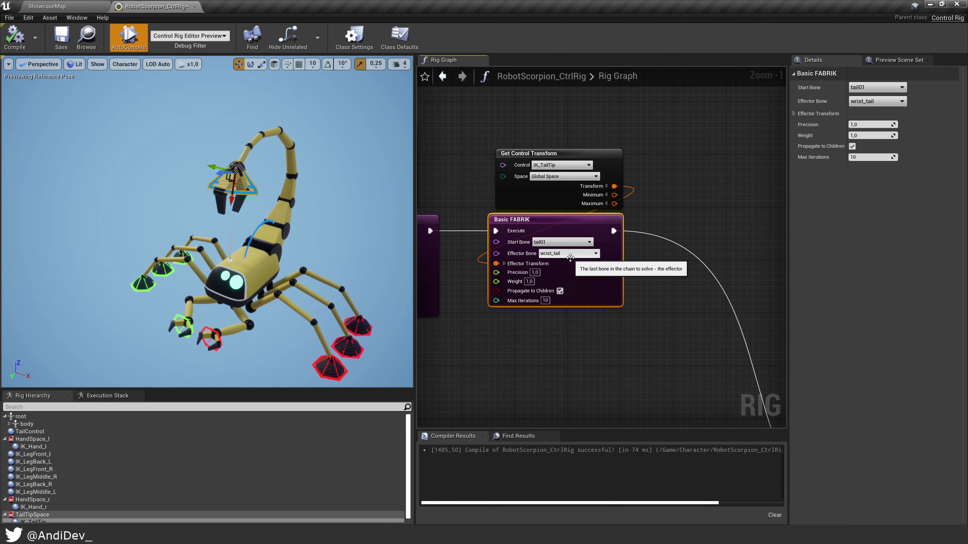
{"action": "mouse_move", "coordinate": [233, 181]}
{"action": "left_mouse_down"}
{"action": "mouse_move", "coordinate": [228, 149]}
{"action": "mouse_move", "coordinate": [218, 180]}
{"action": "mouse_move", "coordinate": [235, 184]}
{"action": "left_mouse_up"}
{"action": "right_click_drag", "start_coordinate": [490, 213], "coordinate": [564, 201]}
{"action": "scroll", "coordinate": [564, 202], "scroll_direction": "down", "scroll_amount": 2}
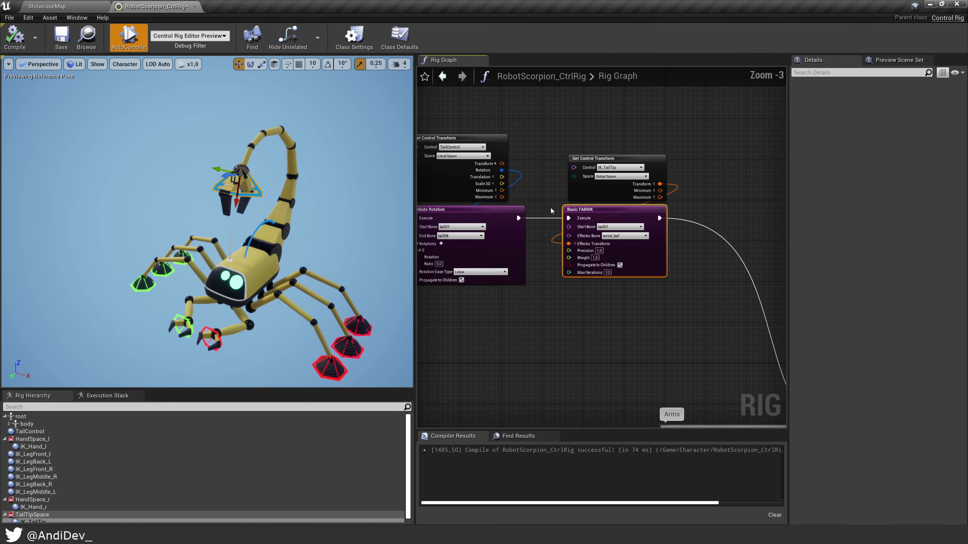
{"action": "right_click_drag", "start_coordinate": [520, 253], "coordinate": [516, 184]}
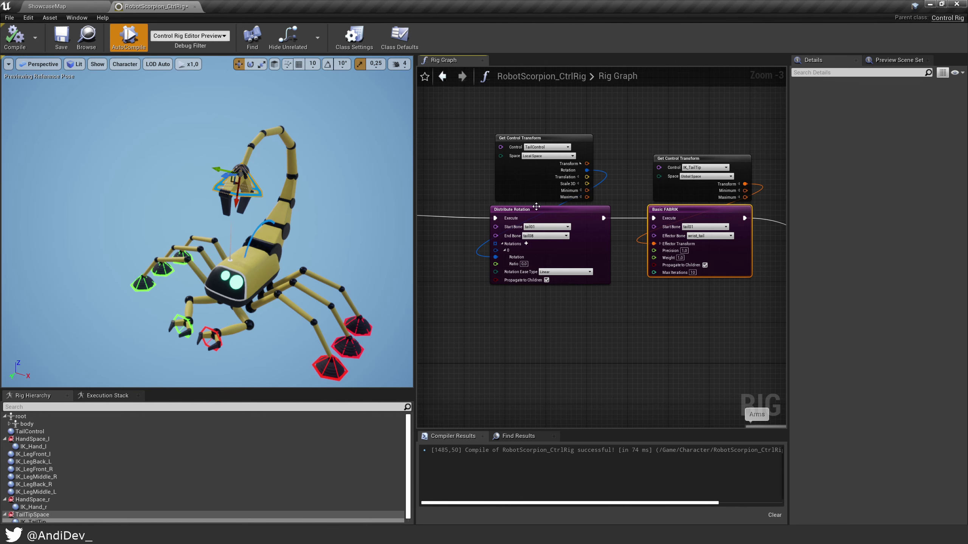
{"action": "right_click_drag", "start_coordinate": [458, 212], "coordinate": [515, 196]}
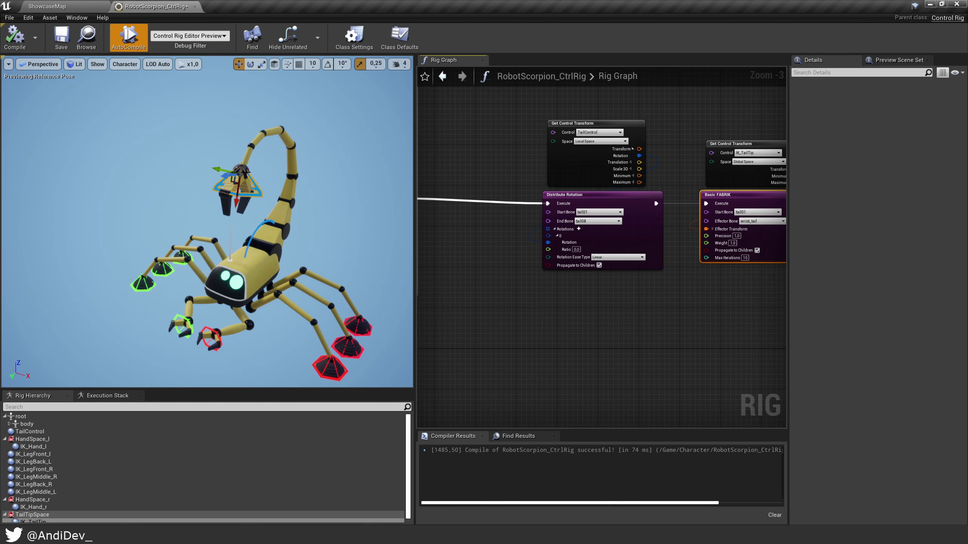
{"action": "scroll", "coordinate": [496, 274], "scroll_direction": "down", "scroll_amount": 4}
{"action": "scroll", "coordinate": [496, 275], "scroll_direction": "up", "scroll_amount": 3}
{"action": "right_click_drag", "start_coordinate": [504, 280], "coordinate": [782, 274]}
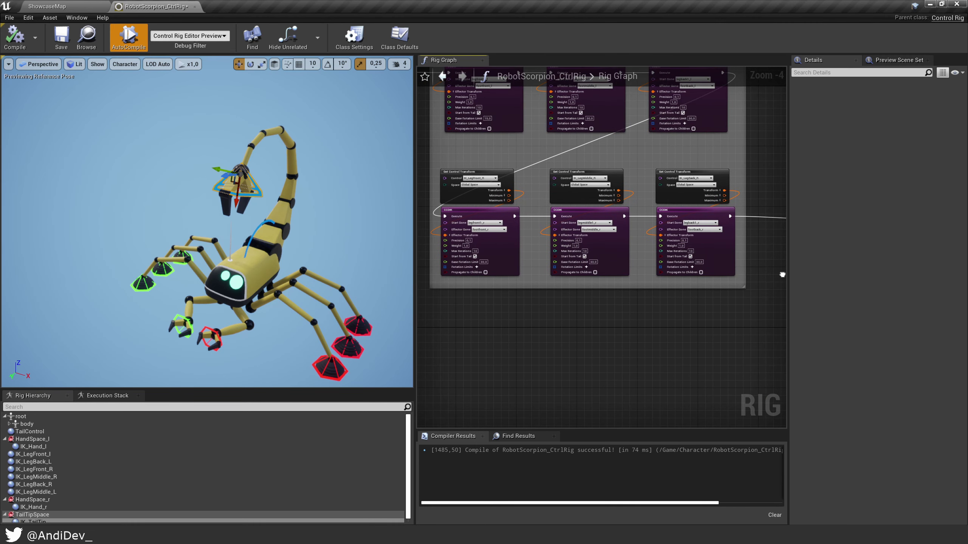
Enlarge the rig hierarchy and rig graph areas, and bring the Begin Execute node before the Legs group into view
{"action": "left_click_drag", "start_coordinate": [410, 390], "coordinate": [412, 338]}
{"action": "left_click_drag", "start_coordinate": [415, 220], "coordinate": [344, 236]}
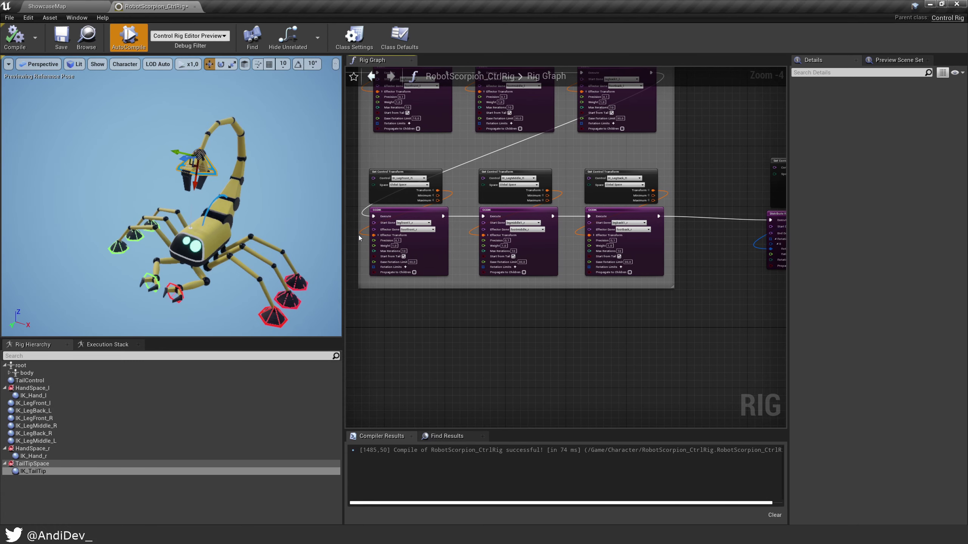
{"action": "right_click_drag", "start_coordinate": [454, 329], "coordinate": [854, 375]}
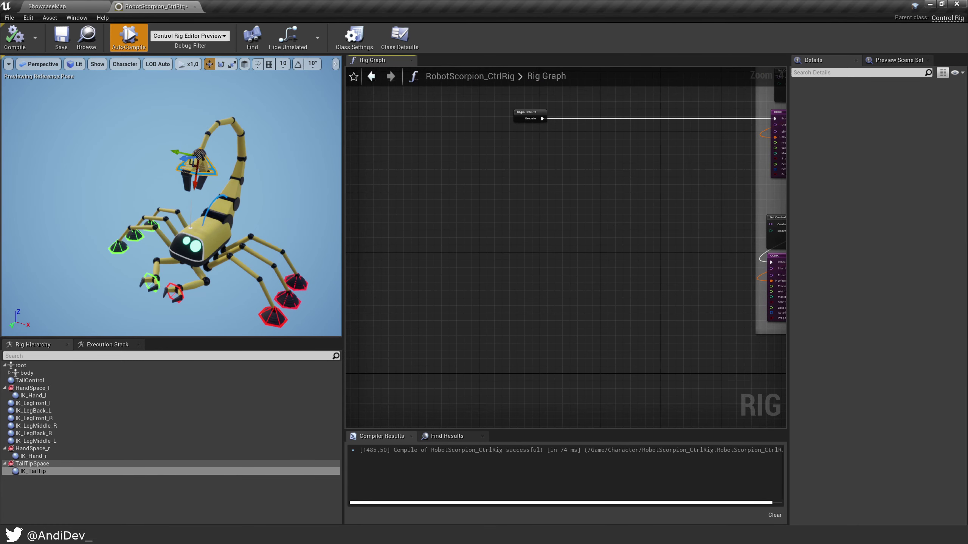
{"action": "right_click_drag", "start_coordinate": [691, 192], "coordinate": [567, 282]}
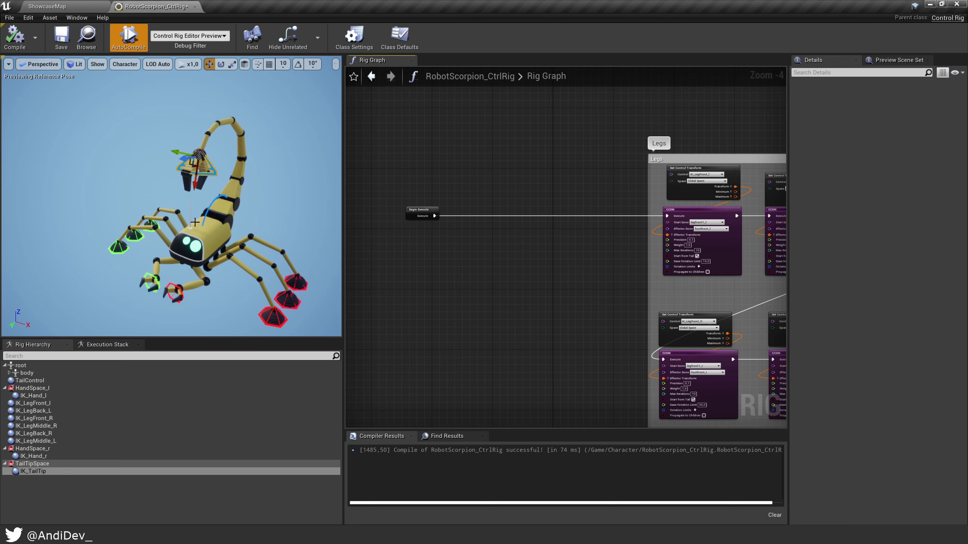
Create a new space in the rig hierarchy and name it BodySpace
{"action": "right_click", "coordinate": [48, 473]}
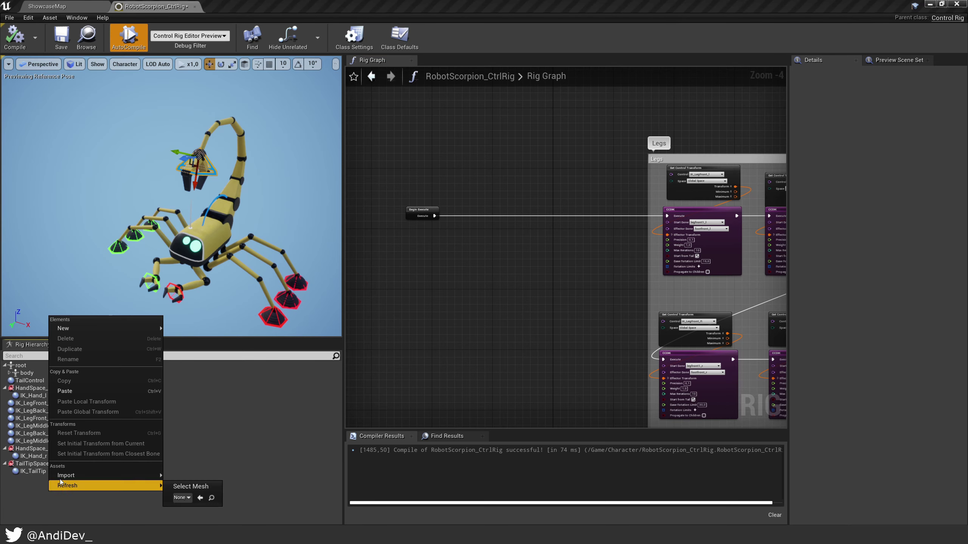
{"action": "mouse_move", "coordinate": [138, 330]}
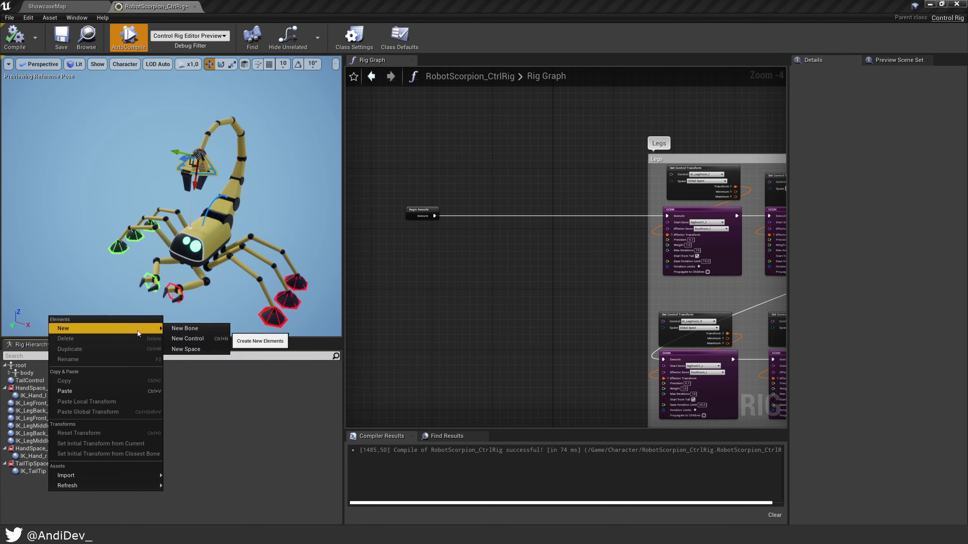
{"action": "left_click", "coordinate": [189, 349]}
{"action": "key", "text": "F2"}
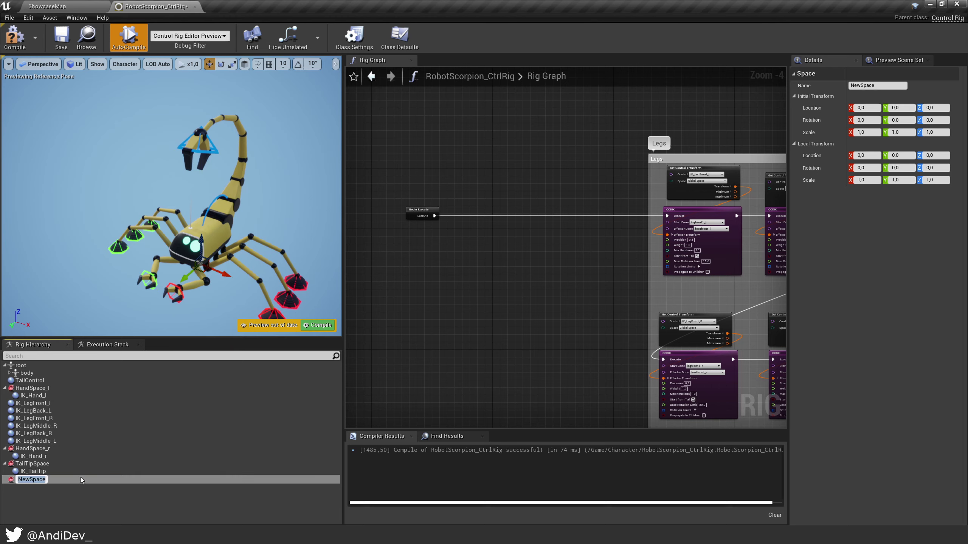
{"action": "type", "text": "BodySpace"}
{"action": "key", "text": "Return"}
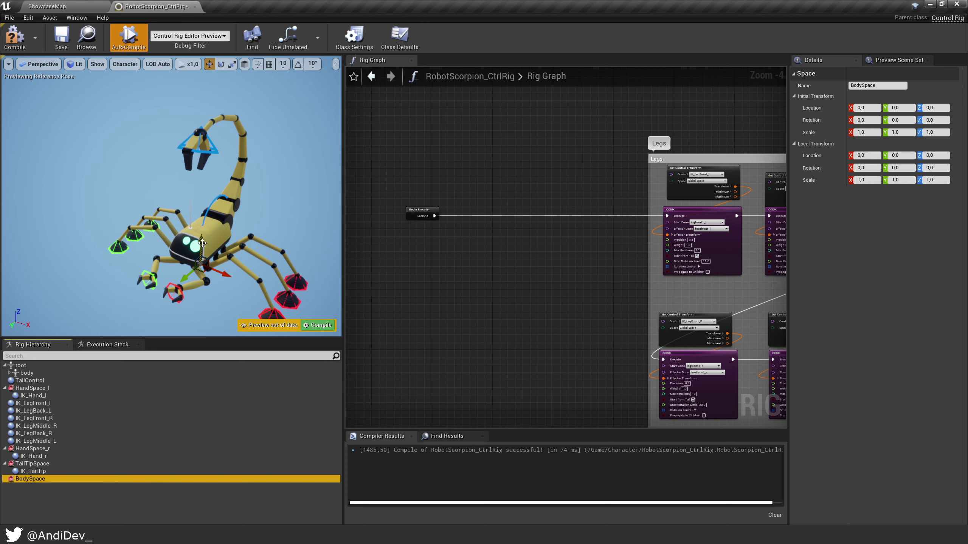
Compile the rig and use Control Space Transform to move BodySpace into the scorpion's body, at about Y 8.2, Z 18.8
{"action": "left_click_drag", "start_coordinate": [202, 243], "coordinate": [201, 216]}
{"action": "left_click", "coordinate": [319, 325]}
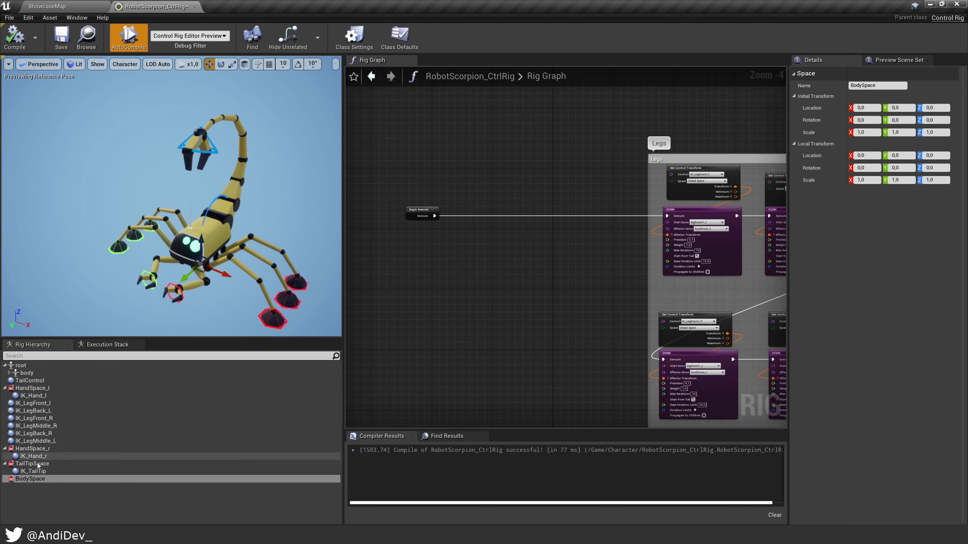
{"action": "right_click", "coordinate": [37, 480]}
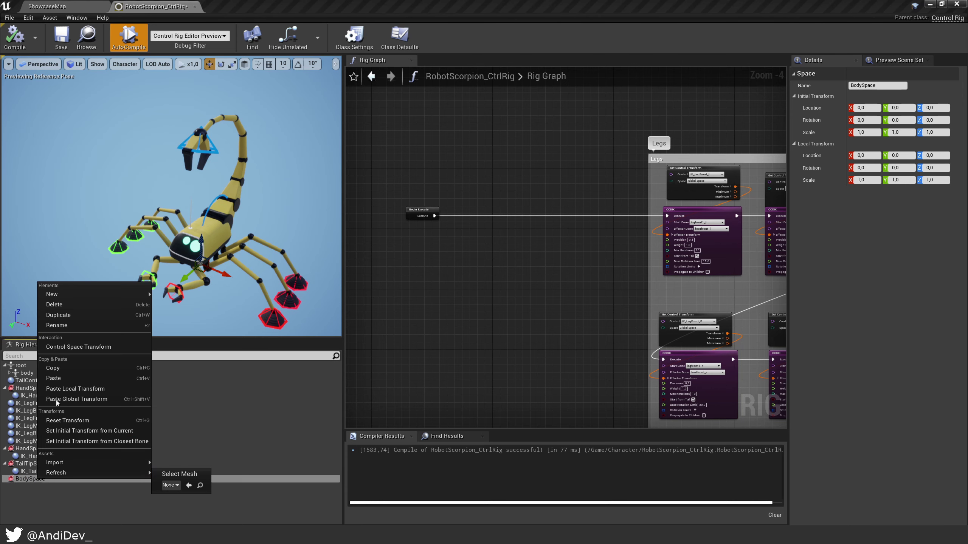
{"action": "left_click", "coordinate": [74, 348]}
{"action": "left_click_drag", "start_coordinate": [201, 246], "coordinate": [175, 259]}
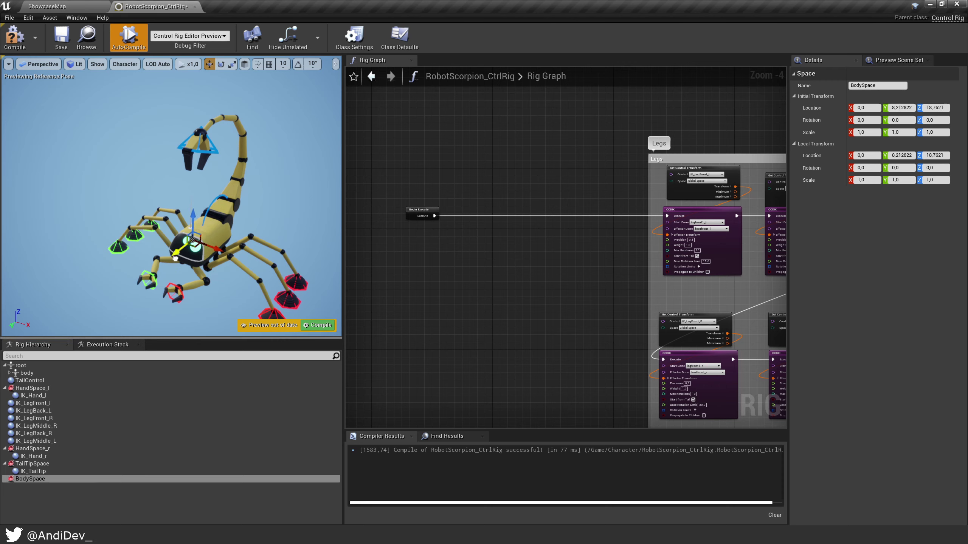
Set BodySpace's initial transform from the closest bone and check its placement with Control Space Transform
{"action": "right_click", "coordinate": [217, 249]}
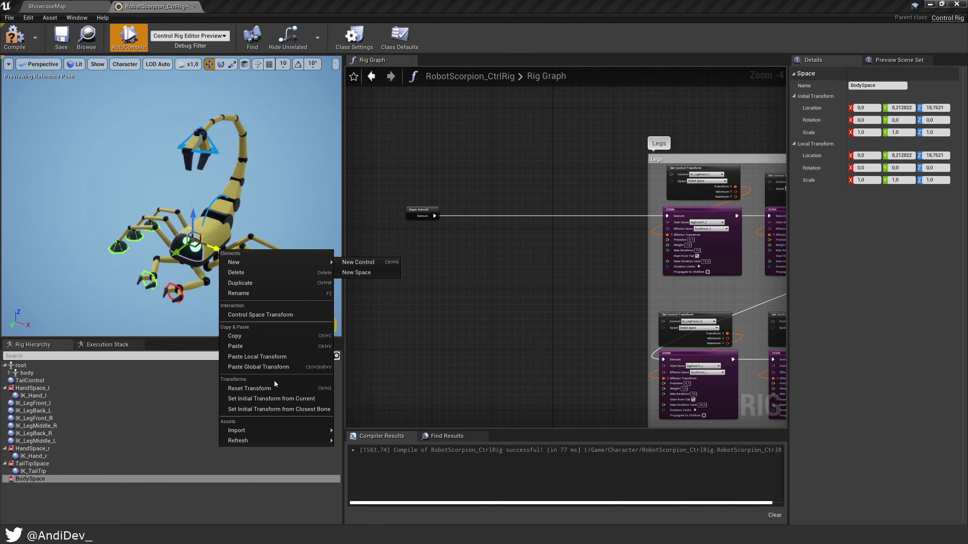
{"action": "left_click", "coordinate": [251, 413]}
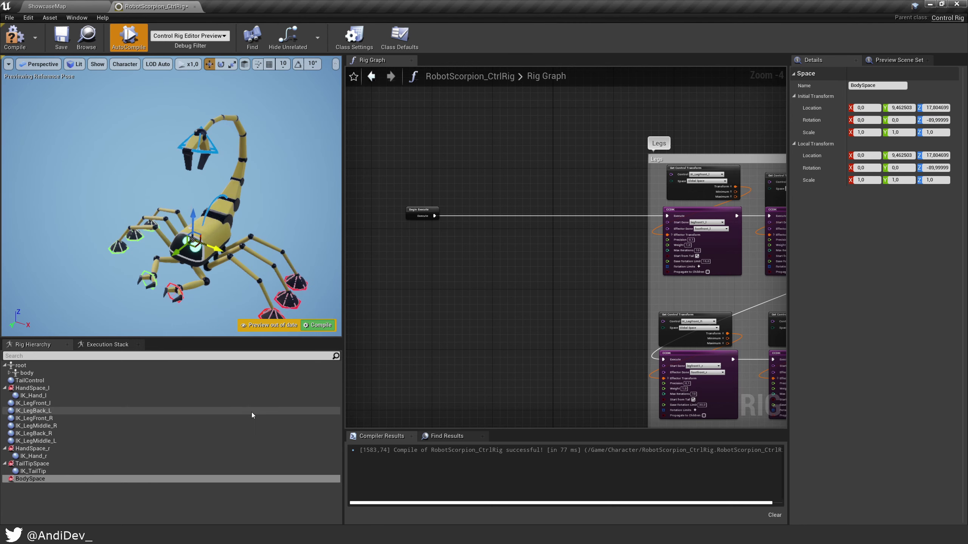
{"action": "left_click", "coordinate": [48, 480]}
{"action": "right_click", "coordinate": [50, 480]}
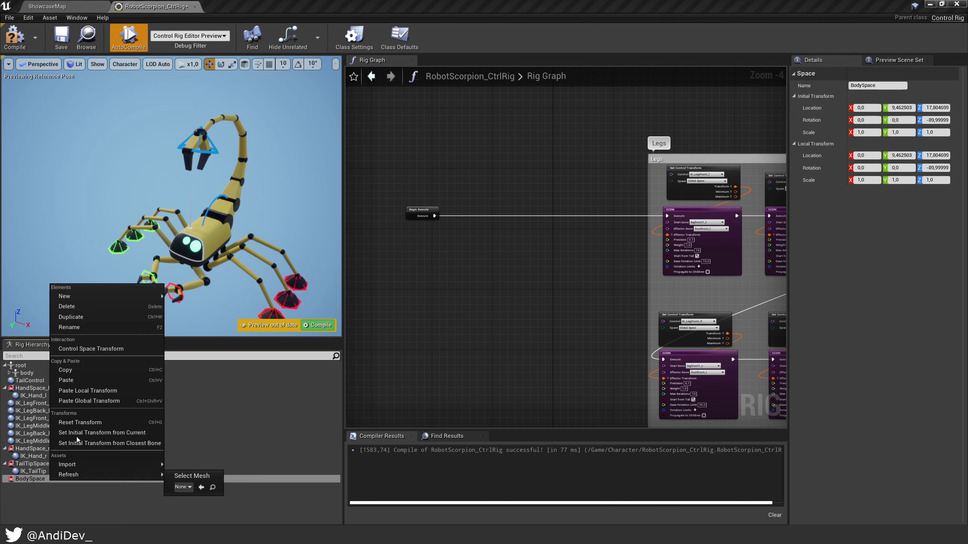
{"action": "left_click", "coordinate": [100, 352]}
{"action": "key", "text": "f"}
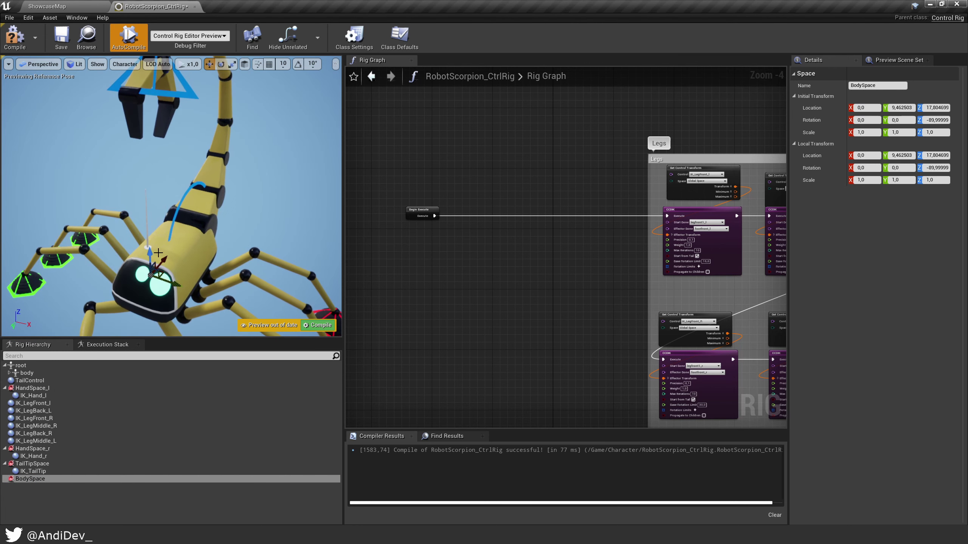
{"action": "key", "text": "s"}
{"action": "right_click_drag", "start_coordinate": [172, 250], "coordinate": [166, 250]}
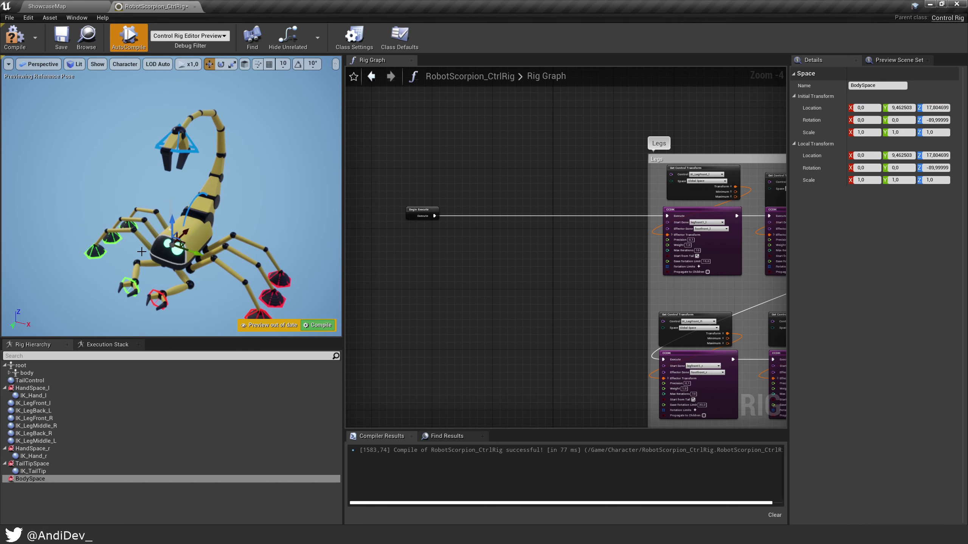
Add a new control named BodyControl under BodySpace and compile the rig
{"action": "left_click", "coordinate": [41, 479]}
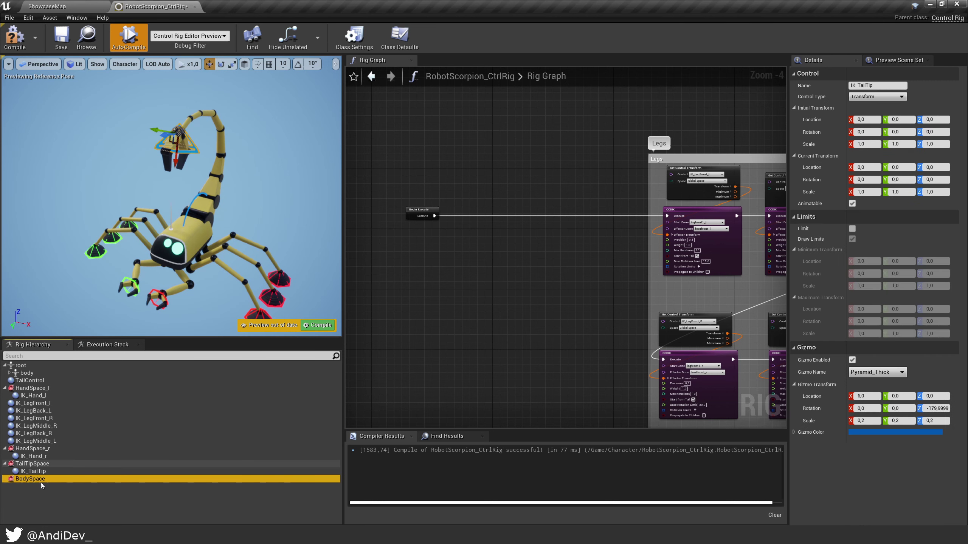
{"action": "right_click", "coordinate": [41, 480]}
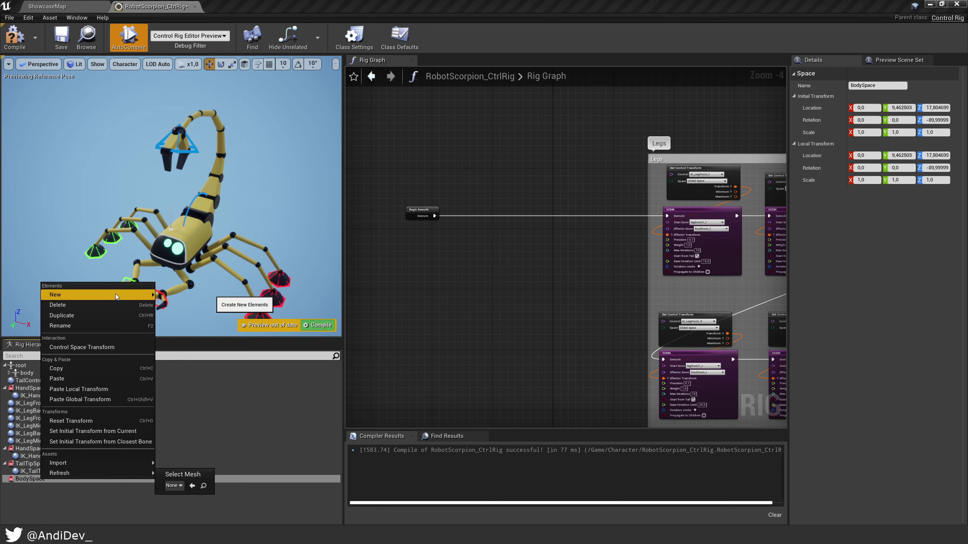
{"action": "mouse_move", "coordinate": [131, 295]}
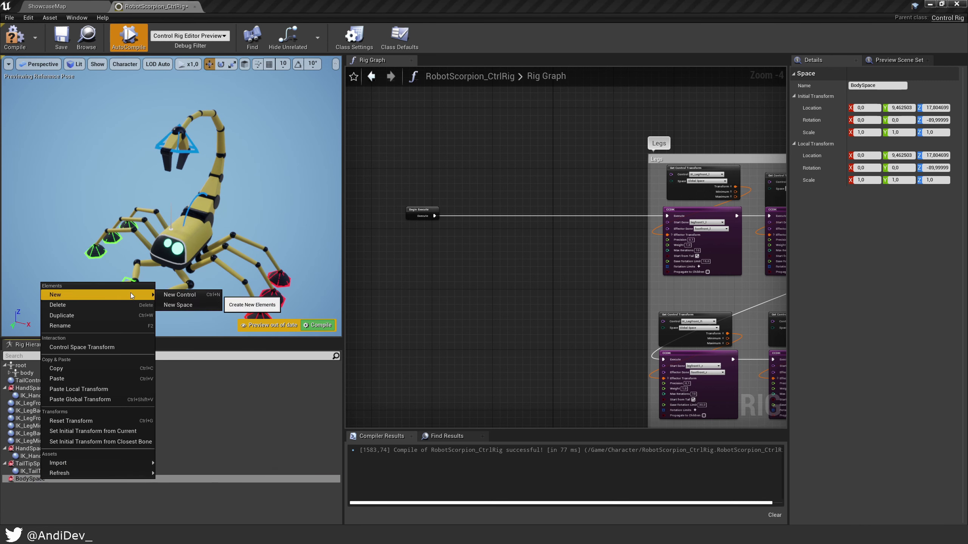
{"action": "left_click", "coordinate": [193, 295]}
{"action": "double_click", "coordinate": [111, 486]}
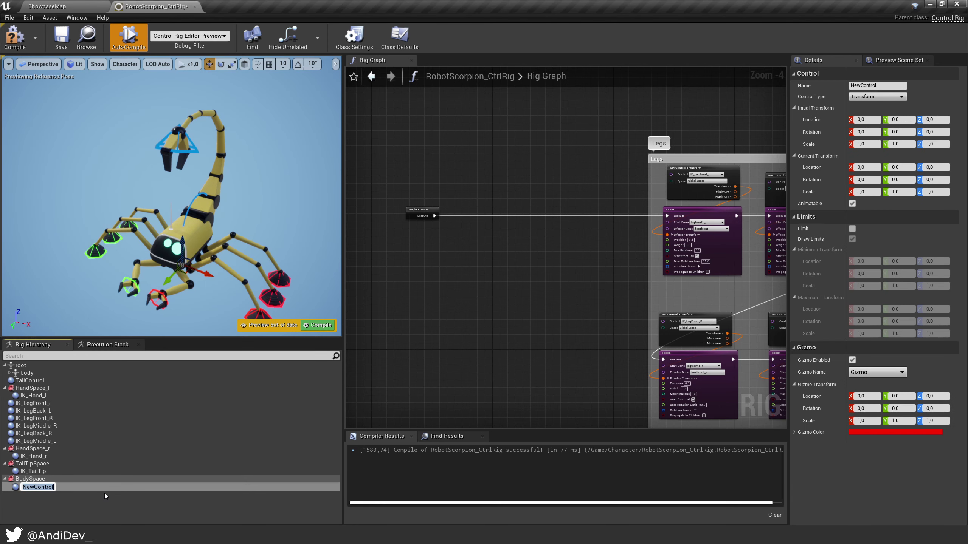
{"action": "type", "text": "BodyControl"}
{"action": "key", "text": "Return"}
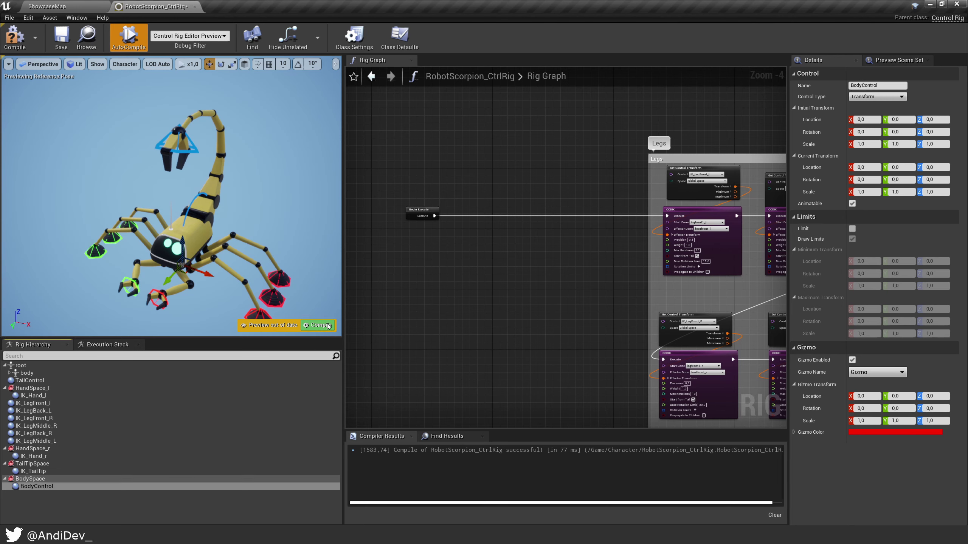
{"action": "left_click", "coordinate": [174, 239]}
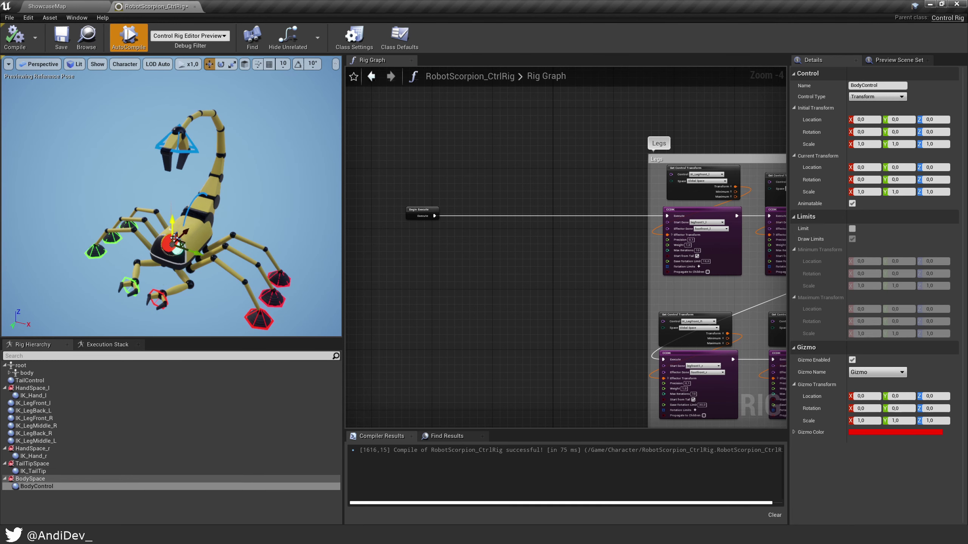
Change BodyControl's gizmo to Circle_Thick and set its gizmo scale to 0.6 in X and 0.4 in Y
{"action": "left_click", "coordinate": [44, 487]}
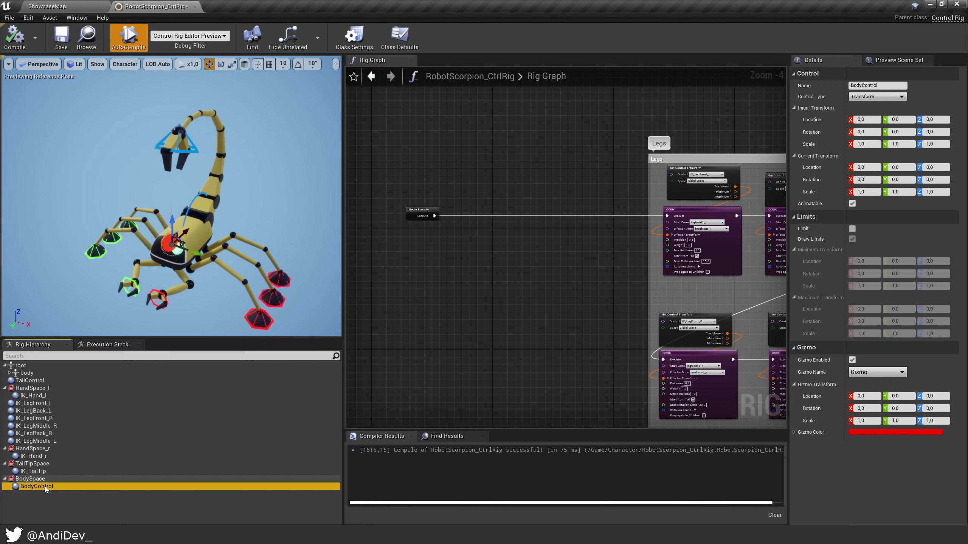
{"action": "left_click", "coordinate": [876, 372]}
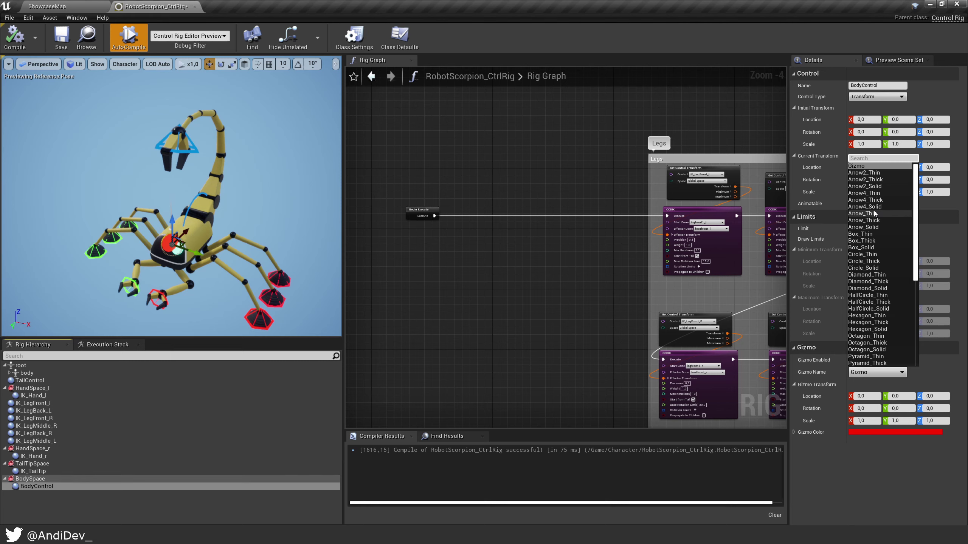
{"action": "left_click", "coordinate": [882, 260]}
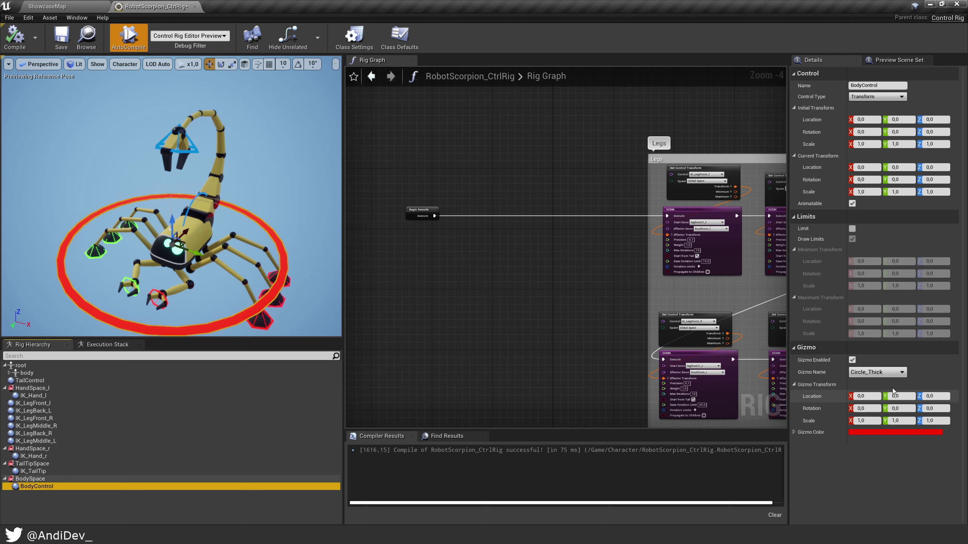
{"action": "left_click", "coordinate": [875, 421]}
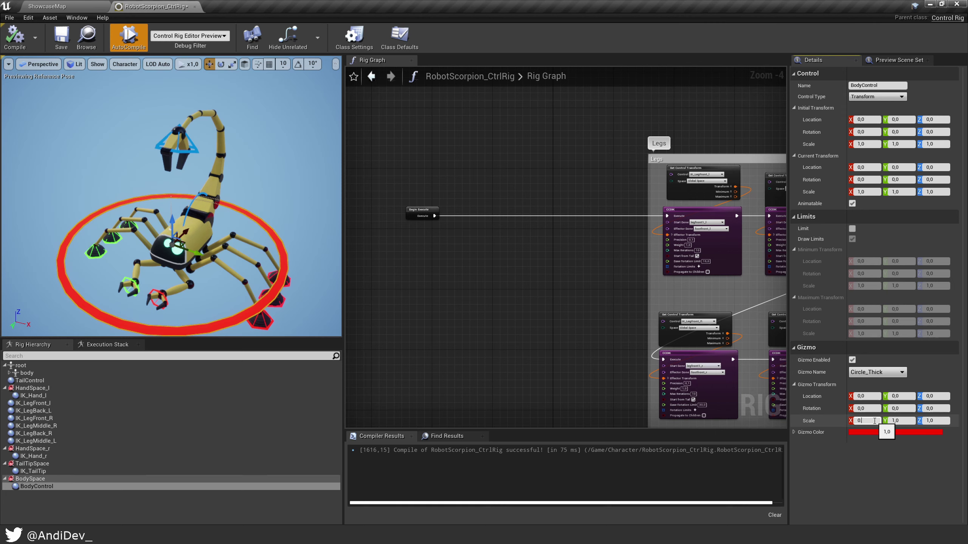
{"action": "type", "text": "0.6"}
{"action": "key", "text": "Return"}
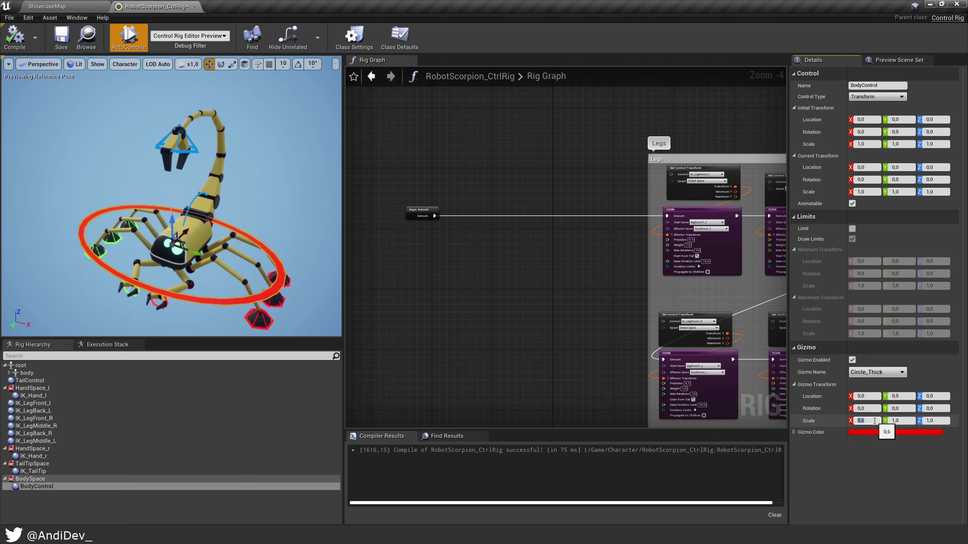
{"action": "left_click", "coordinate": [899, 421]}
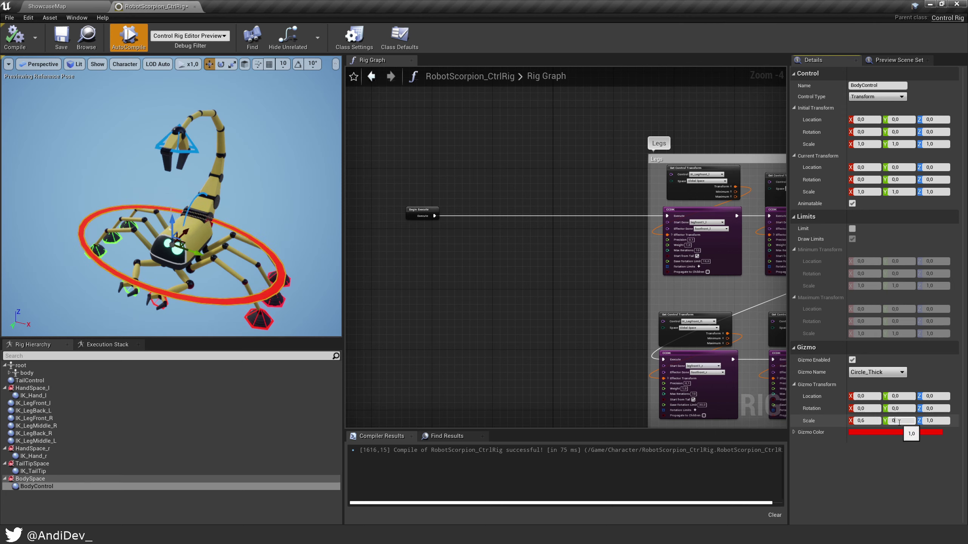
{"action": "type", "text": "0.4"}
{"action": "key", "text": "Return"}
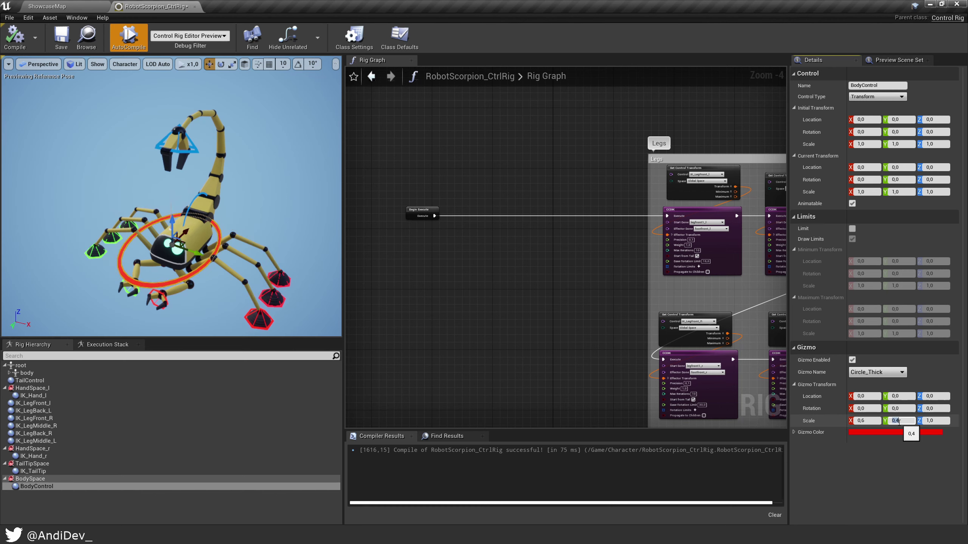
Set the X location of BodyControl's gizmo to 8, trying -5 and 5 first, and compile and save the rig
{"action": "left_click", "coordinate": [872, 397]}
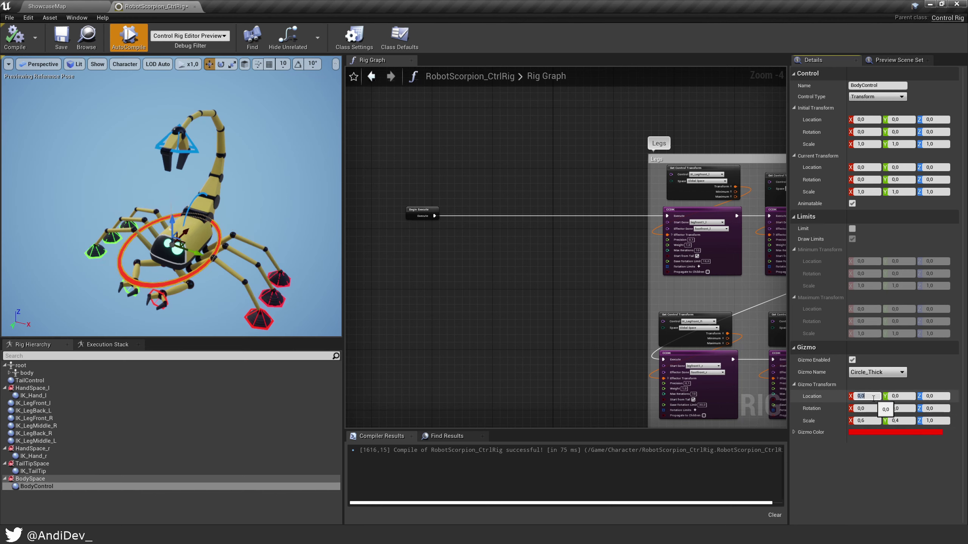
{"action": "type", "text": "-5"}
{"action": "key", "text": "Return"}
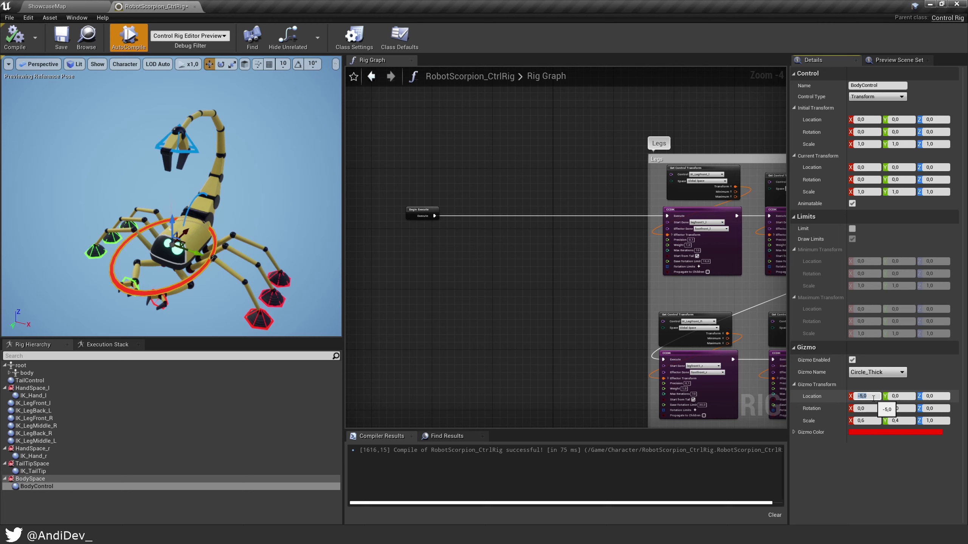
{"action": "type", "text": "5"}
{"action": "key", "text": "Return"}
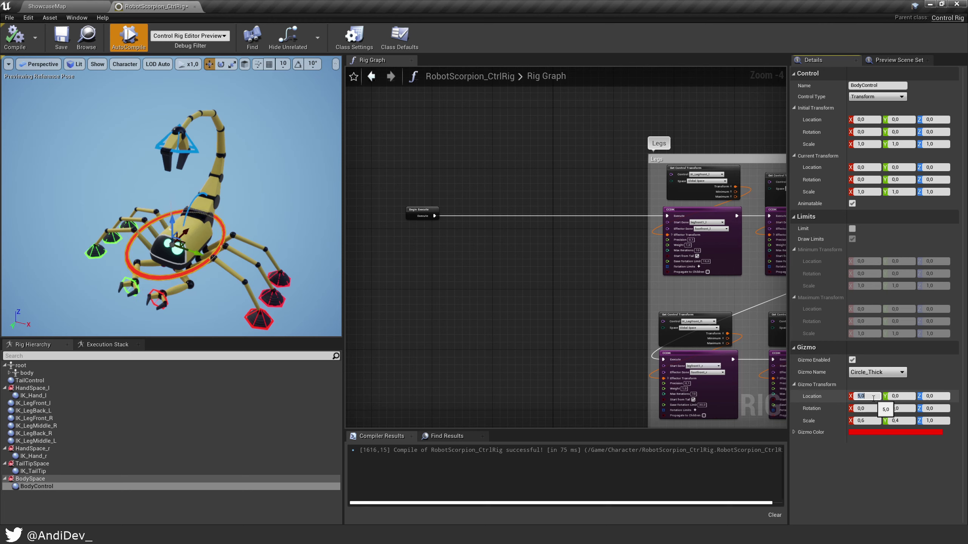
{"action": "type", "text": "8"}
{"action": "key", "text": "Return"}
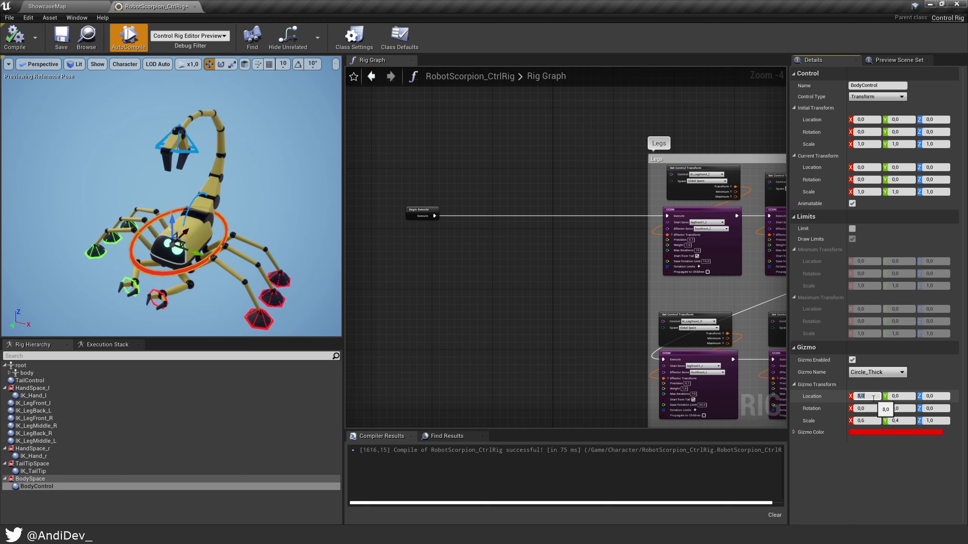
{"action": "left_click", "coordinate": [18, 41]}
{"action": "left_click", "coordinate": [66, 42]}
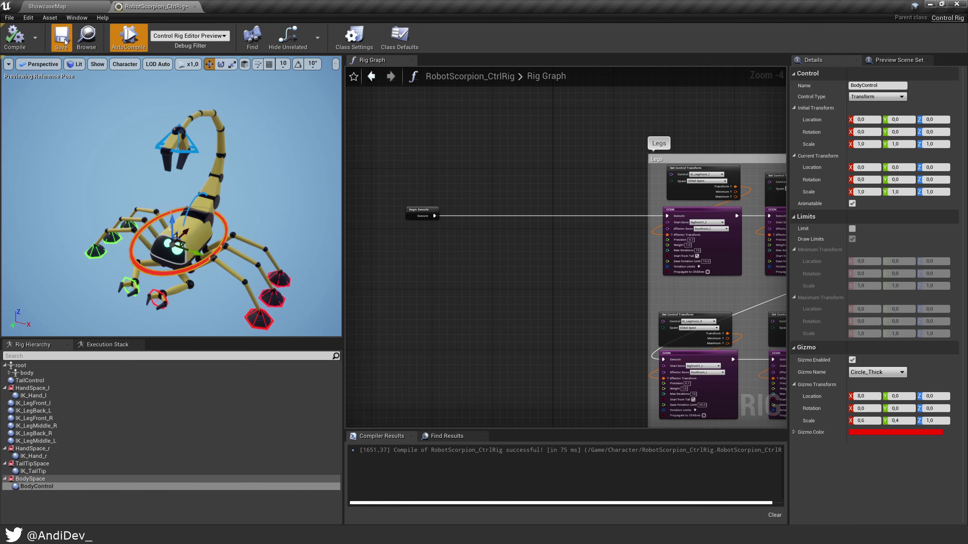
Add a Get Control Transform node for BodyControl to the rig graph, above the line between Begin Execute and the legs
{"action": "right_click_drag", "start_coordinate": [458, 244], "coordinate": [489, 260]}
{"action": "scroll", "coordinate": [471, 259], "scroll_direction": "up", "scroll_amount": 2}
{"action": "left_click_drag", "start_coordinate": [37, 487], "coordinate": [445, 165]}
{"action": "left_click", "coordinate": [465, 177]}
{"action": "left_click_drag", "start_coordinate": [513, 167], "coordinate": [609, 138]}
{"action": "right_click_drag", "start_coordinate": [609, 138], "coordinate": [589, 136]}
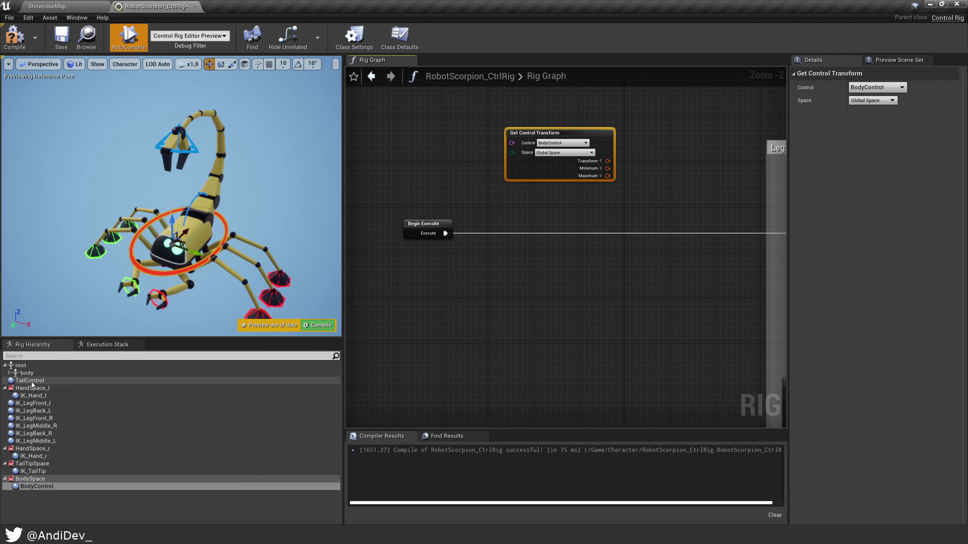
Add a Set Transform node for the body bone and chain it between Begin Execute and the first leg's CCDIK node
{"action": "left_click_drag", "start_coordinate": [27, 373], "coordinate": [566, 235]}
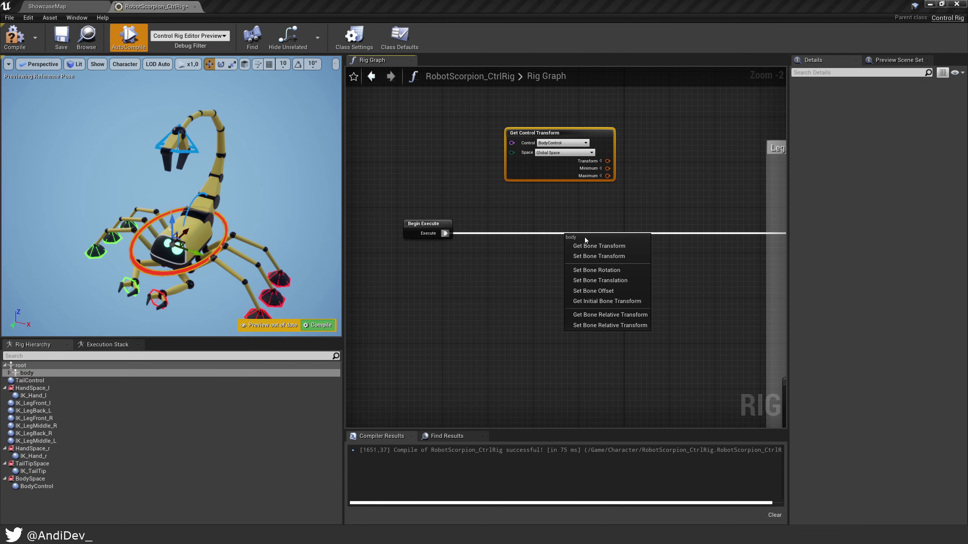
{"action": "left_click", "coordinate": [606, 257]}
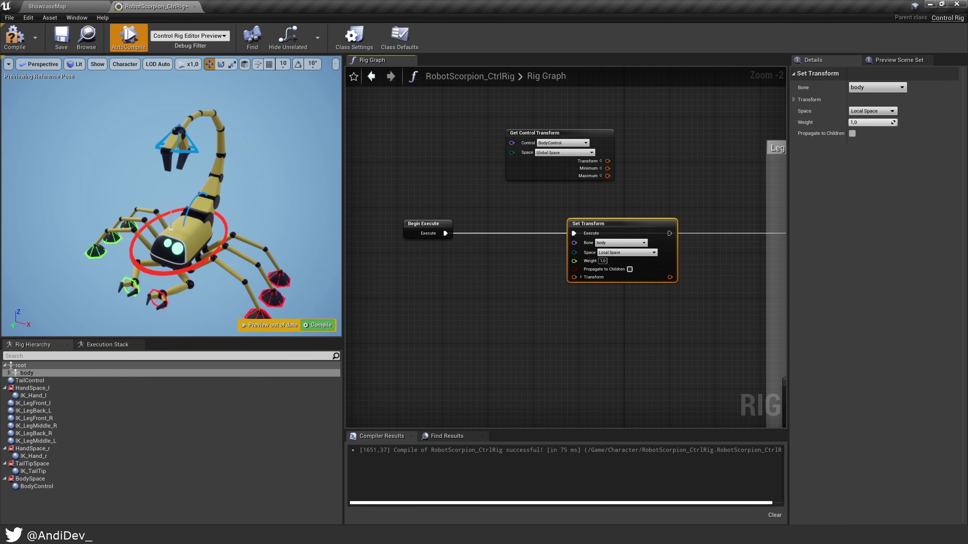
{"action": "right_click_drag", "start_coordinate": [623, 222], "coordinate": [403, 209]}
{"action": "left_click_drag", "start_coordinate": [449, 220], "coordinate": [574, 221]}
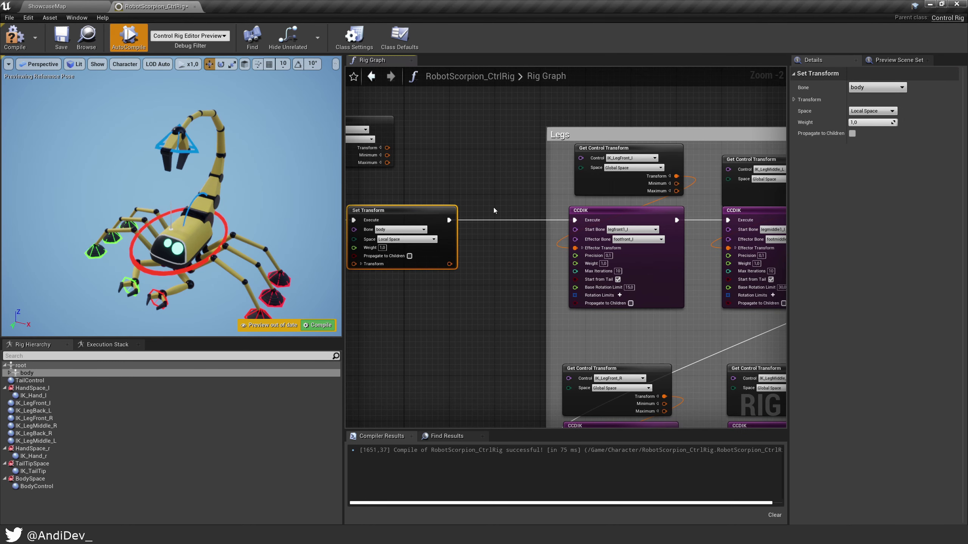
Feed BodyControl's transform into the body's Set Transform node, set that node to Global Space, align the nodes and compile
{"action": "right_click_drag", "start_coordinate": [438, 198], "coordinate": [590, 208]}
{"action": "scroll", "coordinate": [538, 199], "scroll_direction": "up", "scroll_amount": 2}
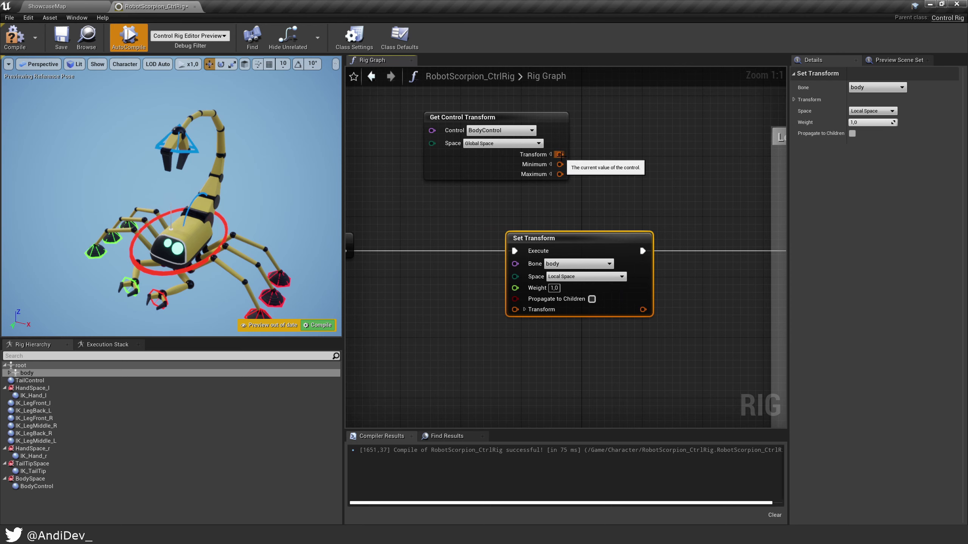
{"action": "left_click_drag", "start_coordinate": [559, 155], "coordinate": [514, 309]}
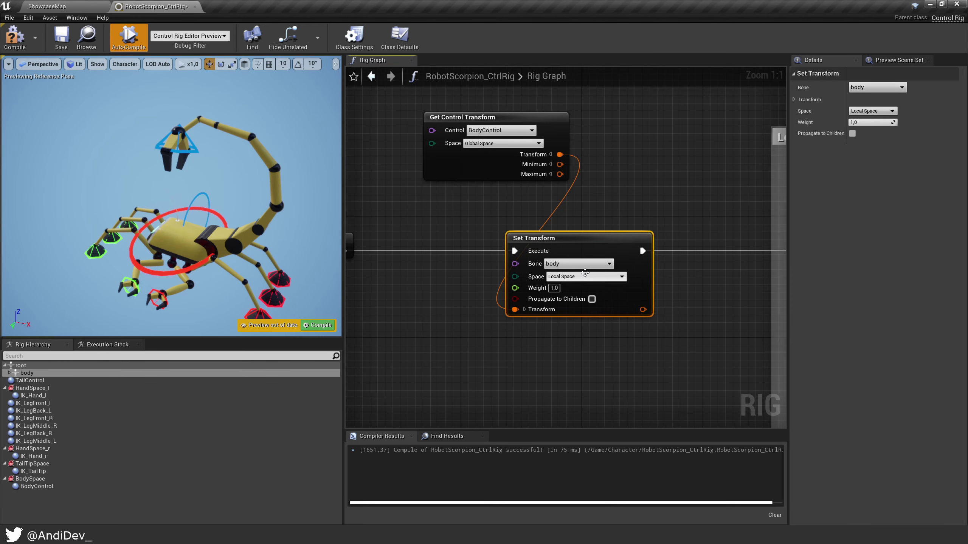
{"action": "left_click", "coordinate": [585, 276]}
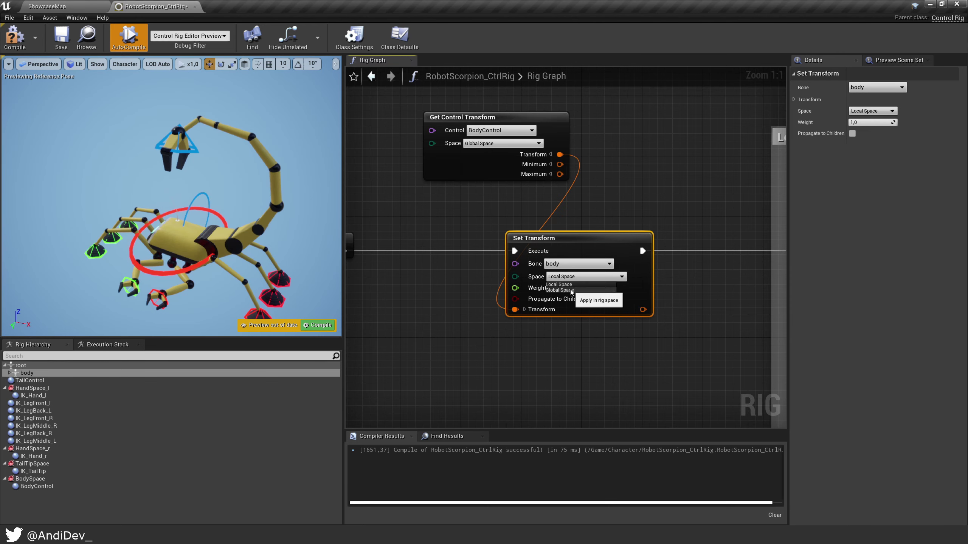
{"action": "left_click", "coordinate": [571, 291]}
{"action": "left_click_drag", "start_coordinate": [483, 143], "coordinate": [564, 188]}
{"action": "left_click", "coordinate": [14, 36]}
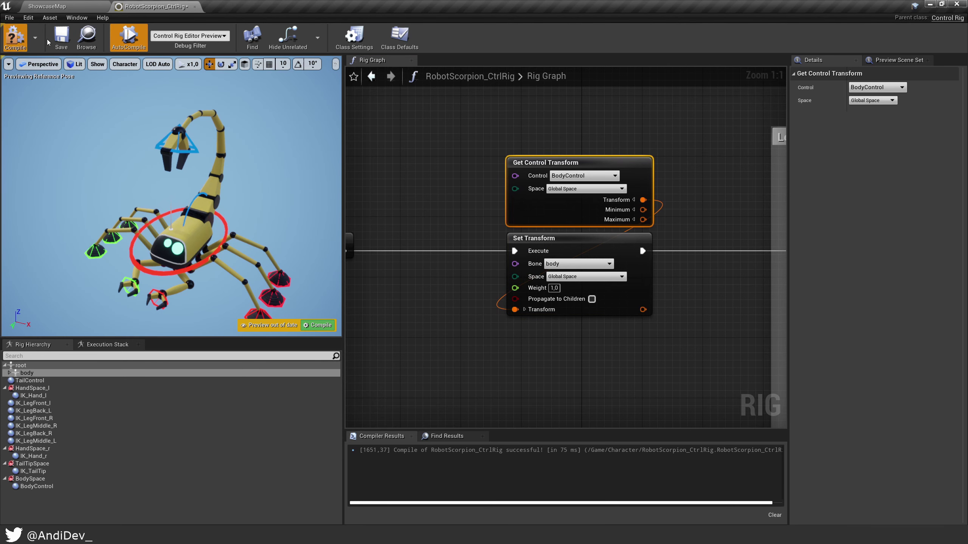
Enable Propagate to Children on the body's Set Transform node, test the body by moving BodyControl, and save the rig
{"action": "left_click", "coordinate": [190, 268]}
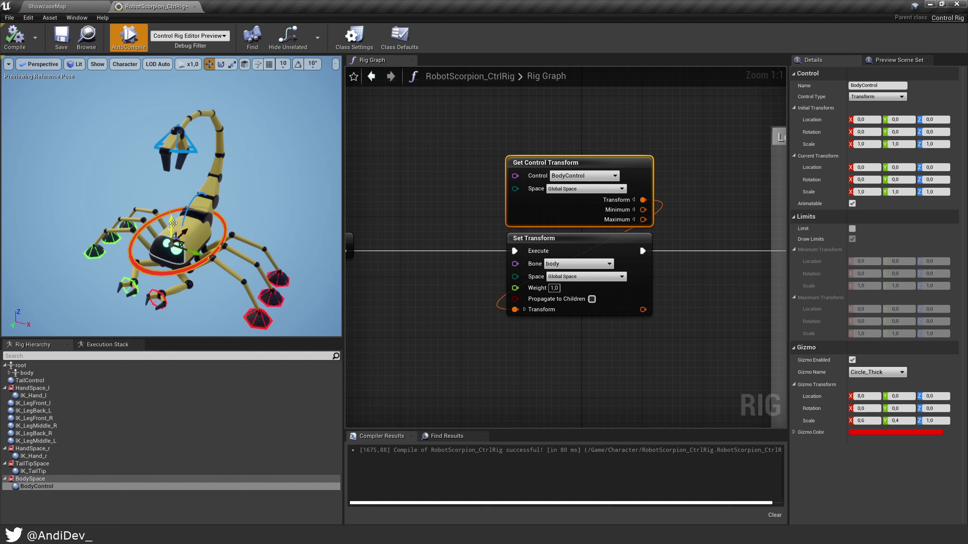
{"action": "left_click_drag", "start_coordinate": [177, 236], "coordinate": [141, 239]}
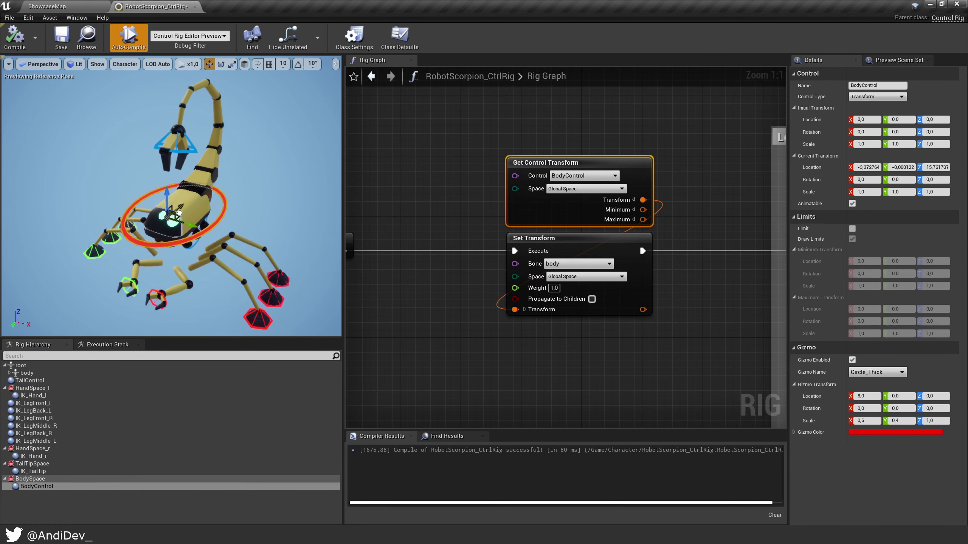
{"action": "left_click", "coordinate": [591, 299]}
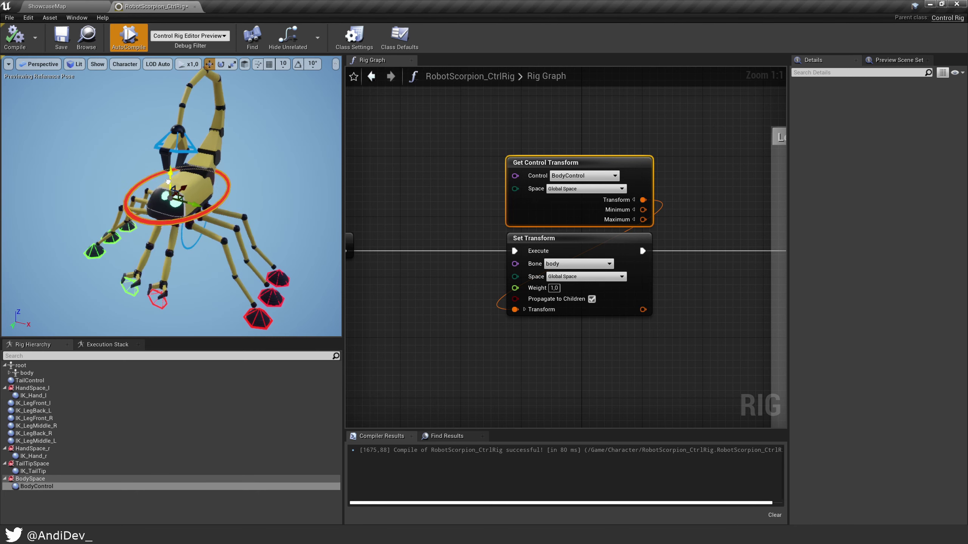
{"action": "left_click_drag", "start_coordinate": [168, 182], "coordinate": [177, 215]}
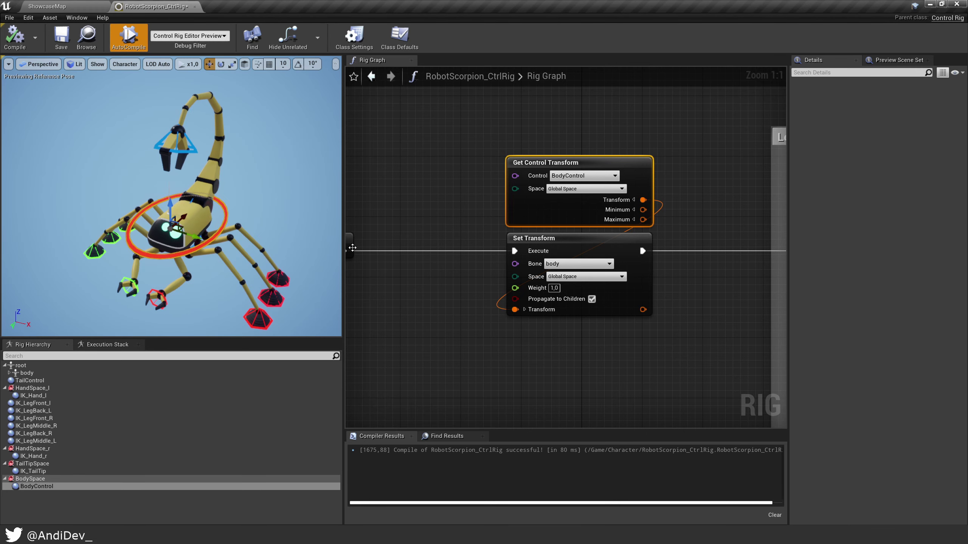
{"action": "left_click", "coordinate": [61, 37]}
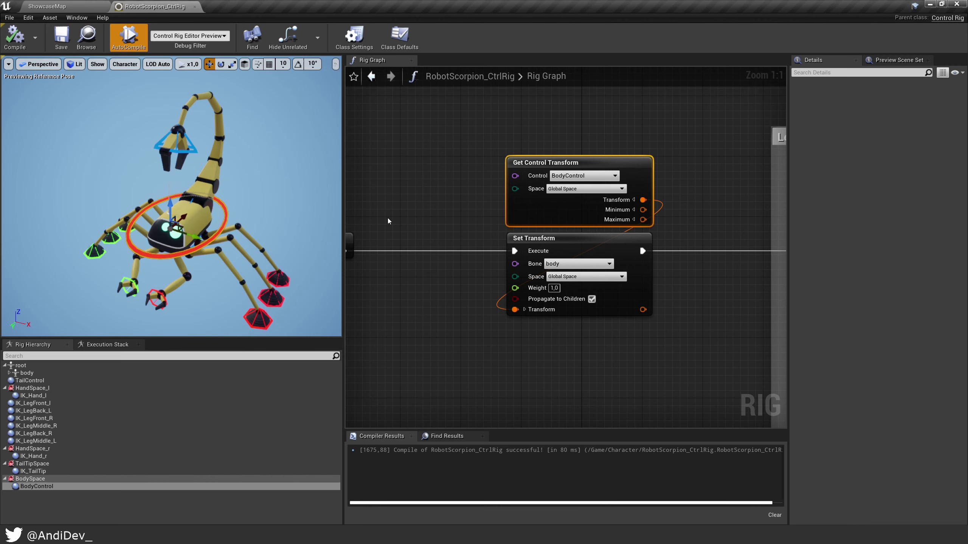
Examine the tail's Basic FABRIK section in the graph and the details of TailTipSpace and its IK_TailTip control
{"action": "scroll", "coordinate": [388, 218], "scroll_direction": "down", "scroll_amount": 4}
{"action": "right_click_drag", "start_coordinate": [640, 244], "coordinate": [437, 214]}
{"action": "right_click_drag", "start_coordinate": [681, 238], "coordinate": [465, 190]}
{"action": "right_click_drag", "start_coordinate": [620, 171], "coordinate": [414, 162]}
{"action": "scroll", "coordinate": [515, 241], "scroll_direction": "up", "scroll_amount": 2}
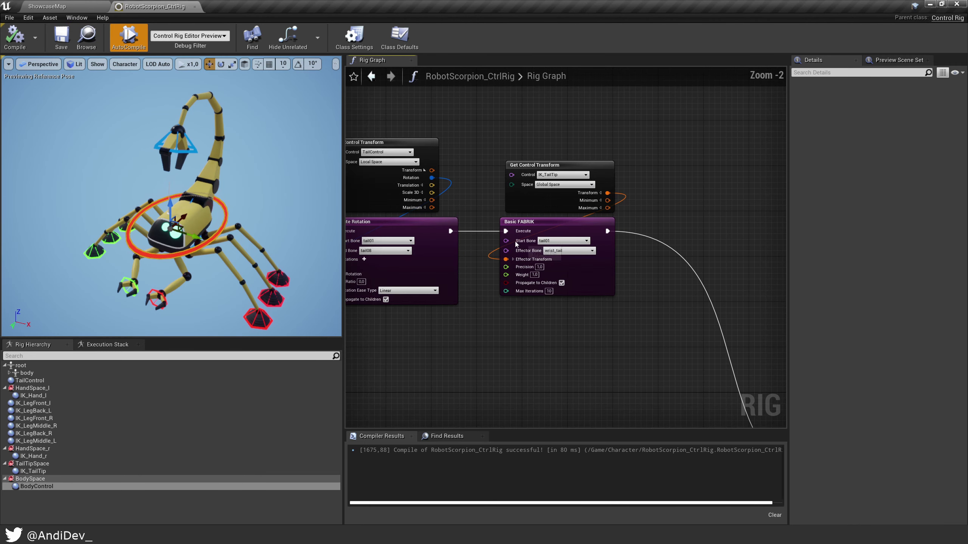
{"action": "right_click_drag", "start_coordinate": [516, 244], "coordinate": [427, 247]}
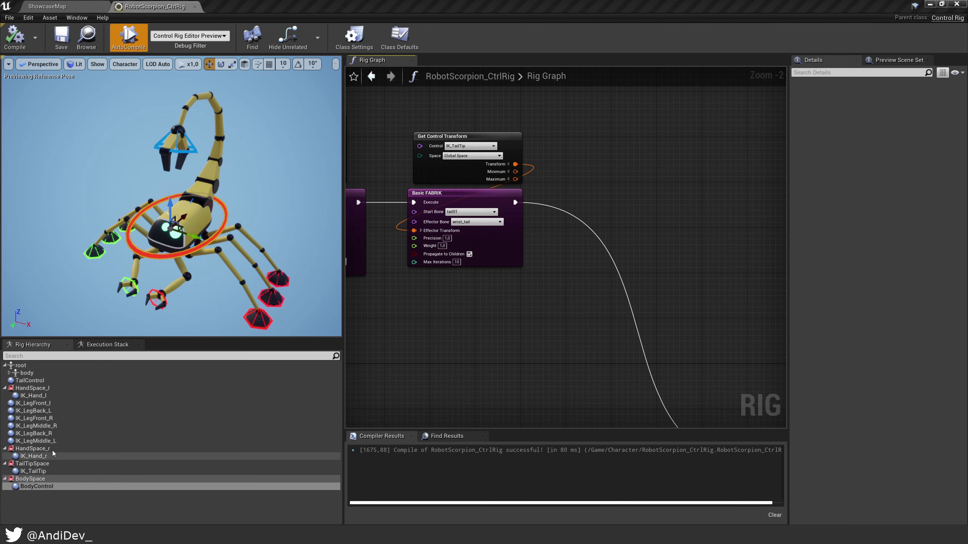
{"action": "left_click", "coordinate": [36, 464]}
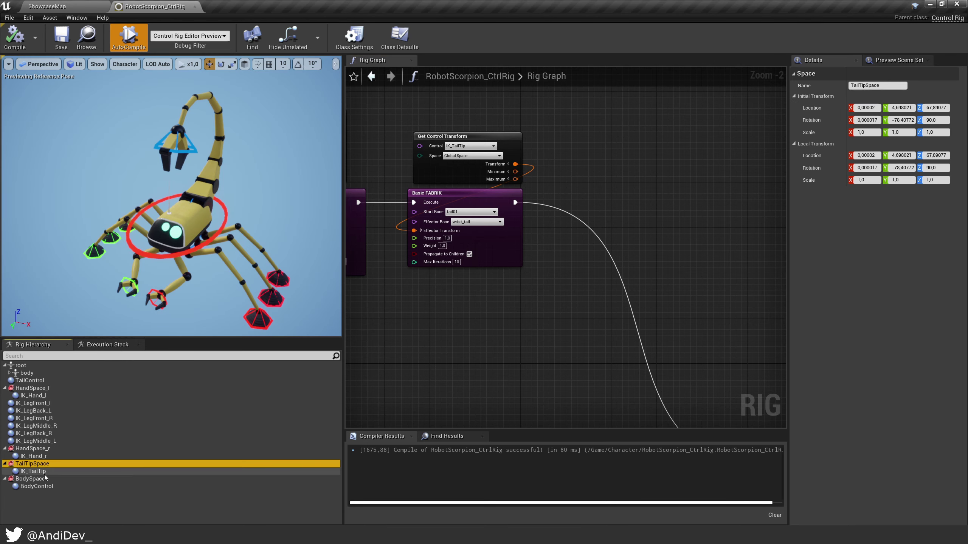
{"action": "left_click", "coordinate": [33, 471]}
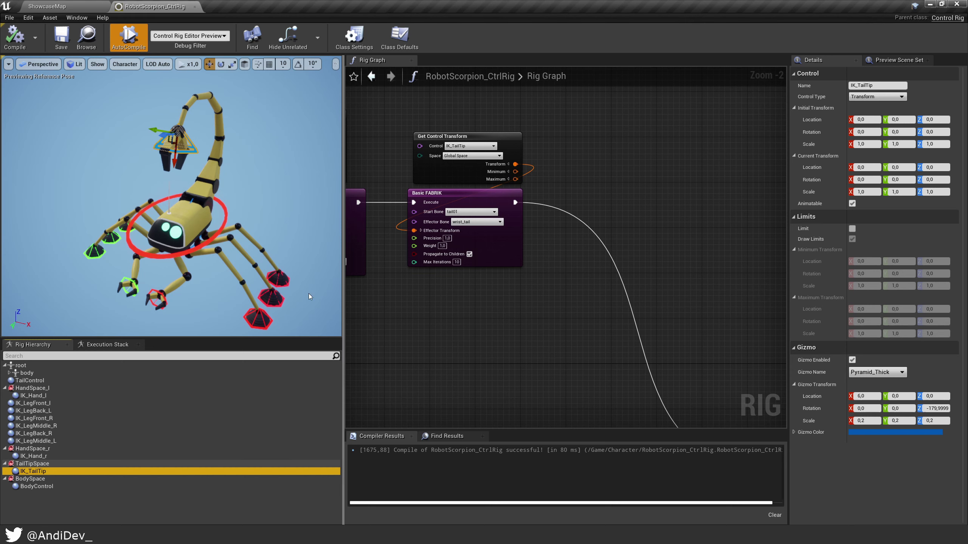
{"action": "left_click", "coordinate": [42, 464]}
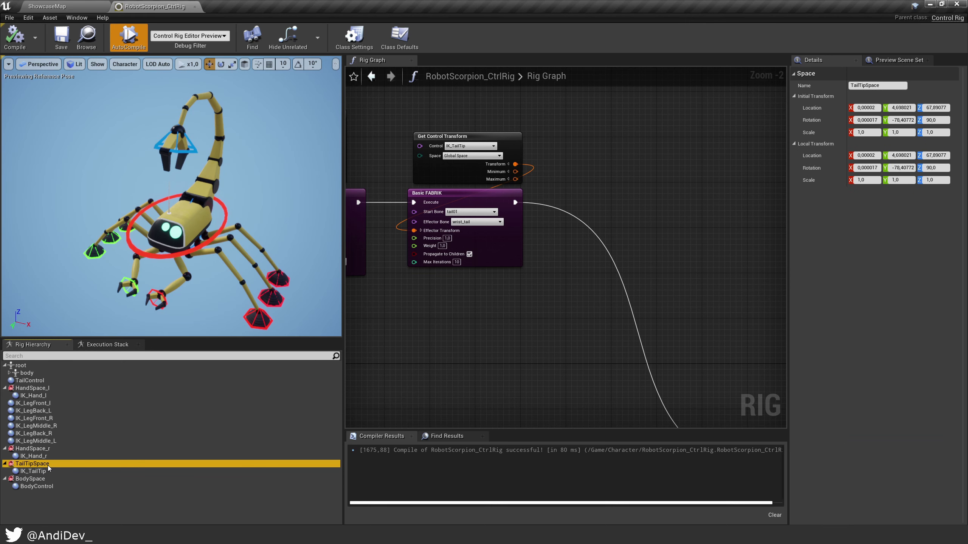
Add a Set Space node to the graph after the tail's Basic FABRIK node
{"action": "left_click_drag", "start_coordinate": [626, 250], "coordinate": [628, 165]}
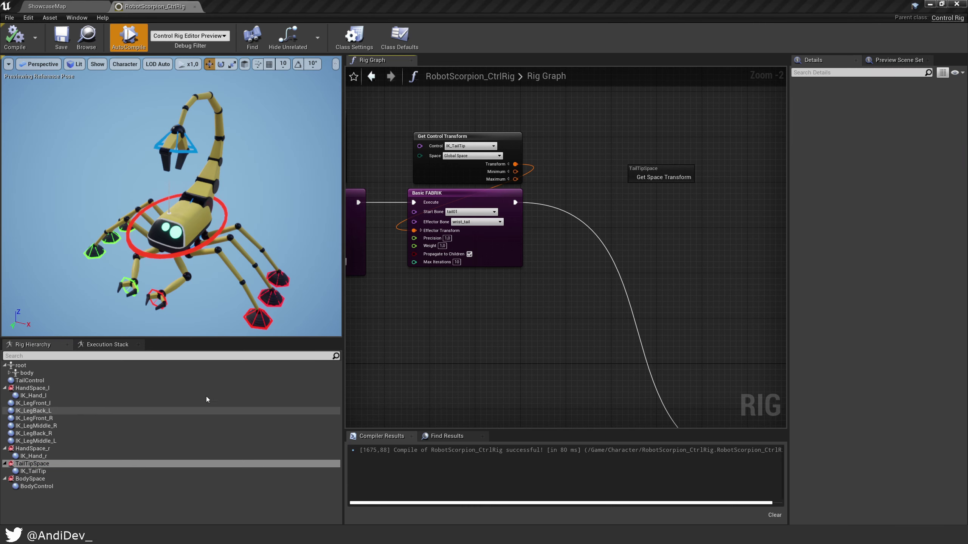
{"action": "right_click", "coordinate": [611, 169]}
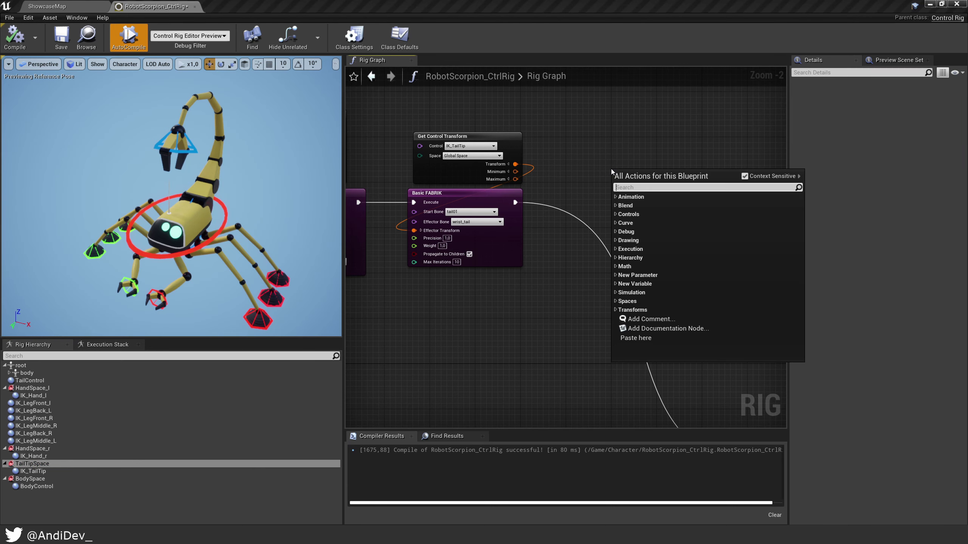
{"action": "type", "text": "set "}
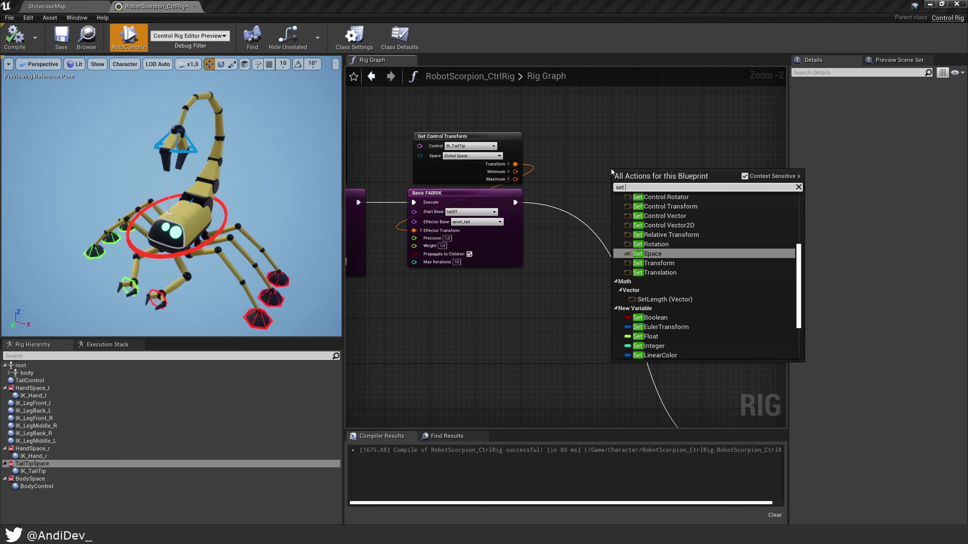
{"action": "type", "text": "space"}
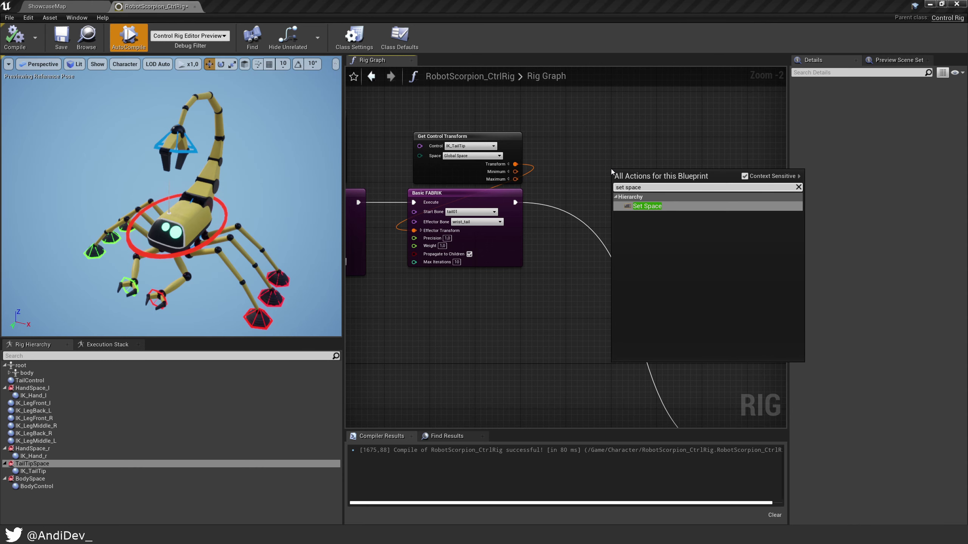
{"action": "key", "text": "Return"}
{"action": "scroll", "coordinate": [682, 165], "scroll_direction": "up", "scroll_amount": 1}
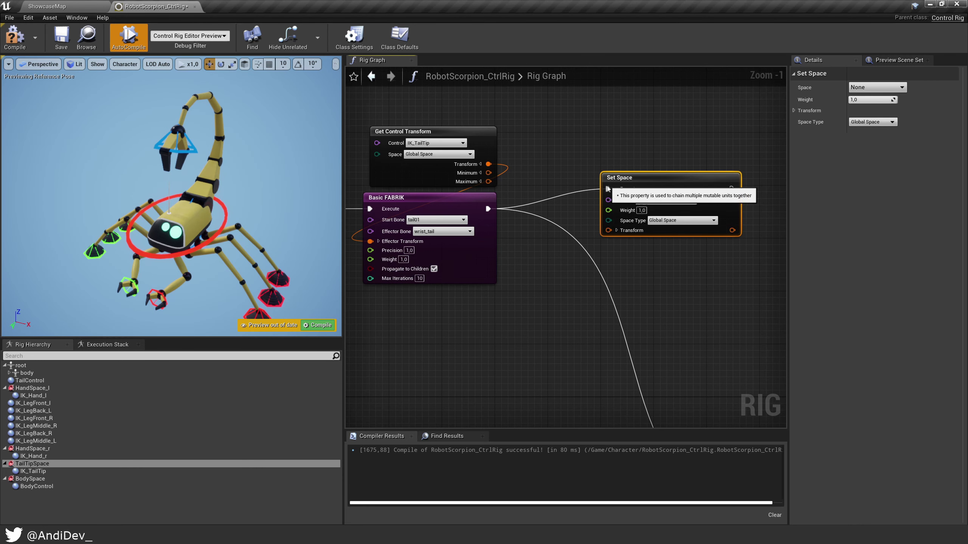
Set the new Set Space node's space to TailTipSpace, expand its transform inputs and place it farther from the Basic FABRIK node
{"action": "right_click_drag", "start_coordinate": [613, 205], "coordinate": [490, 210]}
{"action": "left_click_drag", "start_coordinate": [562, 187], "coordinate": [594, 181]}
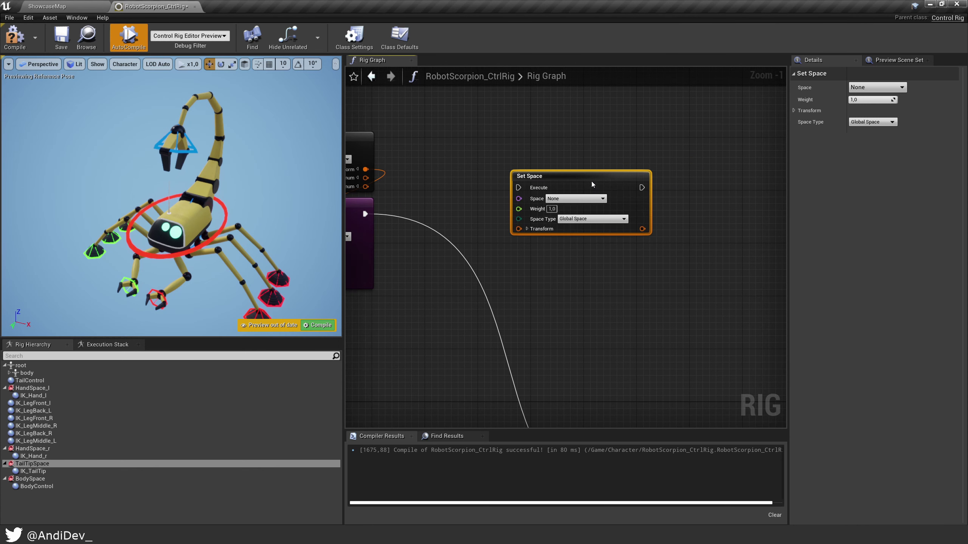
{"action": "left_click", "coordinate": [572, 199]}
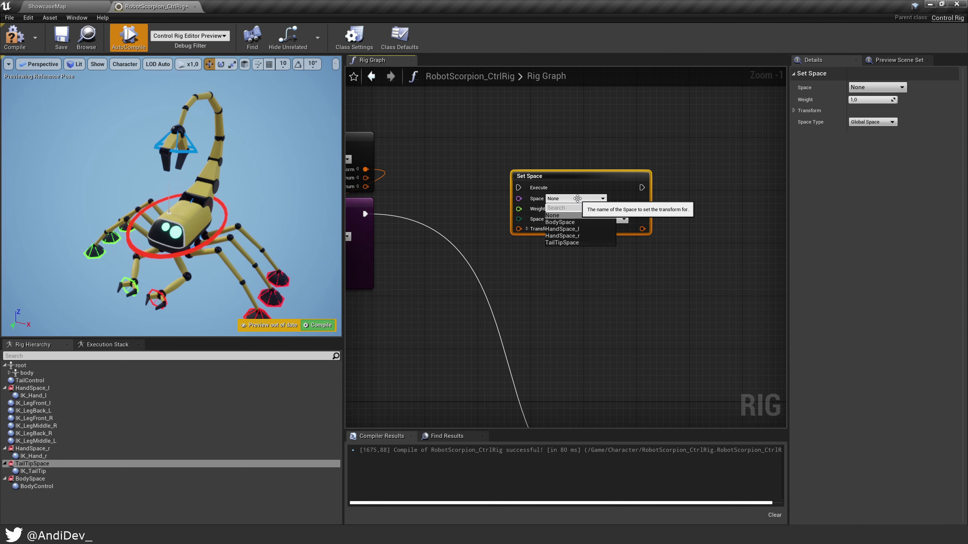
{"action": "left_click", "coordinate": [563, 242]}
{"action": "left_click_drag", "start_coordinate": [591, 189], "coordinate": [645, 190]}
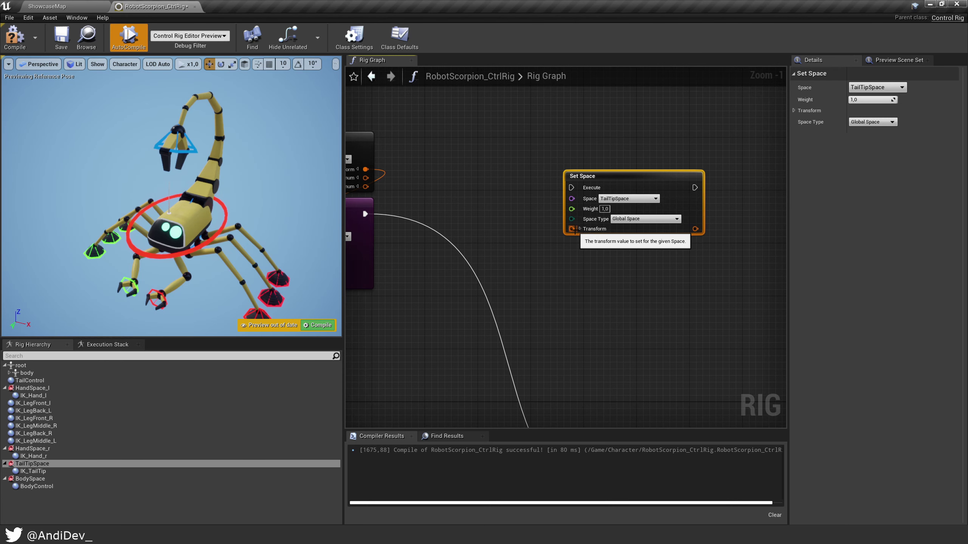
{"action": "right_click_drag", "start_coordinate": [553, 266], "coordinate": [562, 223]}
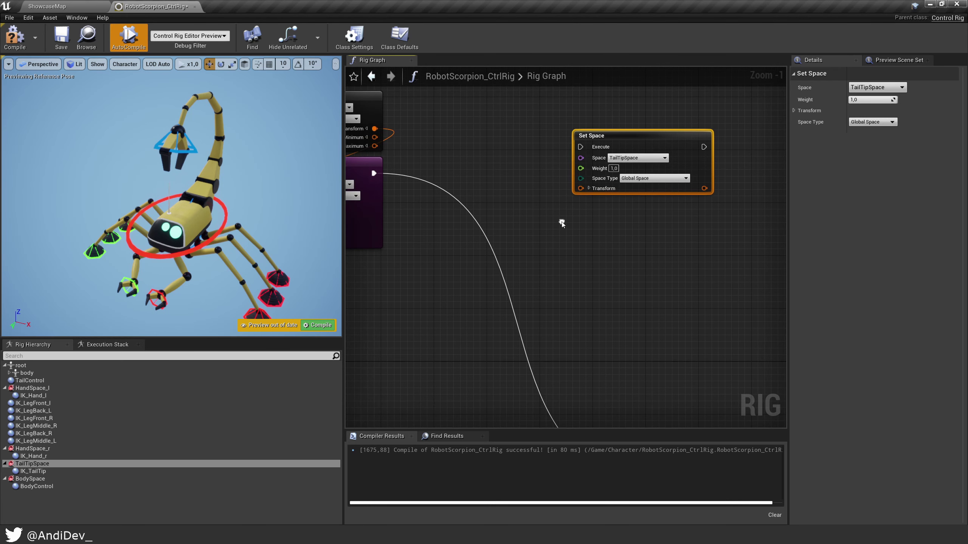
{"action": "left_click", "coordinate": [589, 189]}
{"action": "left_click_drag", "start_coordinate": [636, 144], "coordinate": [688, 145]}
{"action": "mouse_move", "coordinate": [521, 202]}
{"action": "right_mouse_down"}
{"action": "mouse_move", "coordinate": [494, 207]}
{"action": "mouse_move", "coordinate": [527, 215]}
{"action": "right_mouse_up"}
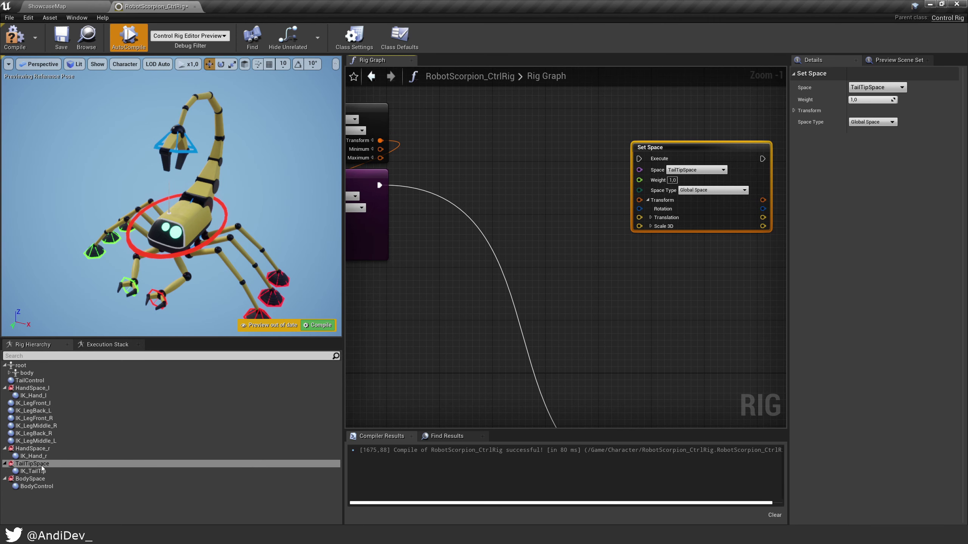
Add a Get Space Transform node for TailTipSpace and feed its rotation into the Set Space node's Rotation input
{"action": "left_click_drag", "start_coordinate": [42, 464], "coordinate": [495, 192]}
{"action": "left_click", "coordinate": [495, 192]}
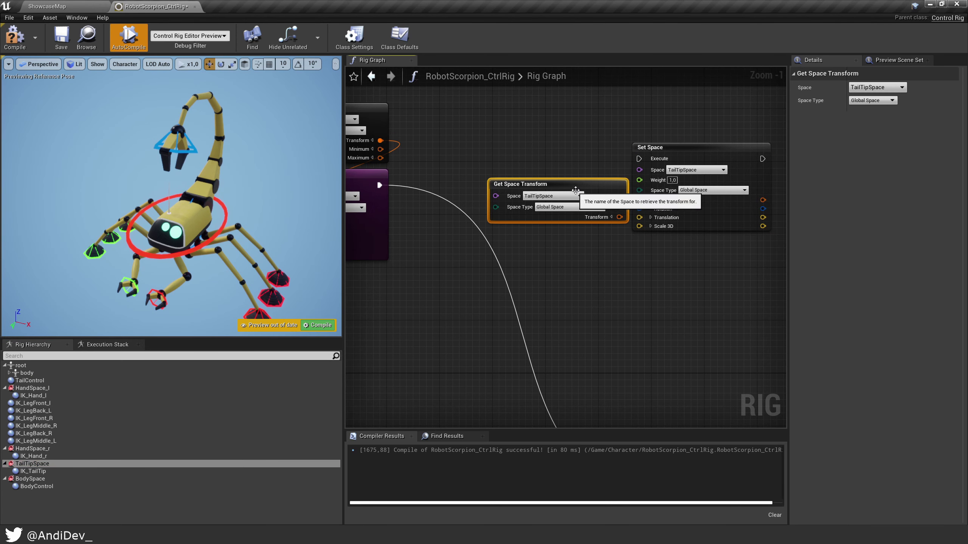
{"action": "right_click_drag", "start_coordinate": [571, 186], "coordinate": [529, 210]}
{"action": "left_click_drag", "start_coordinate": [546, 183], "coordinate": [609, 203]}
{"action": "left_click_drag", "start_coordinate": [530, 147], "coordinate": [551, 133]}
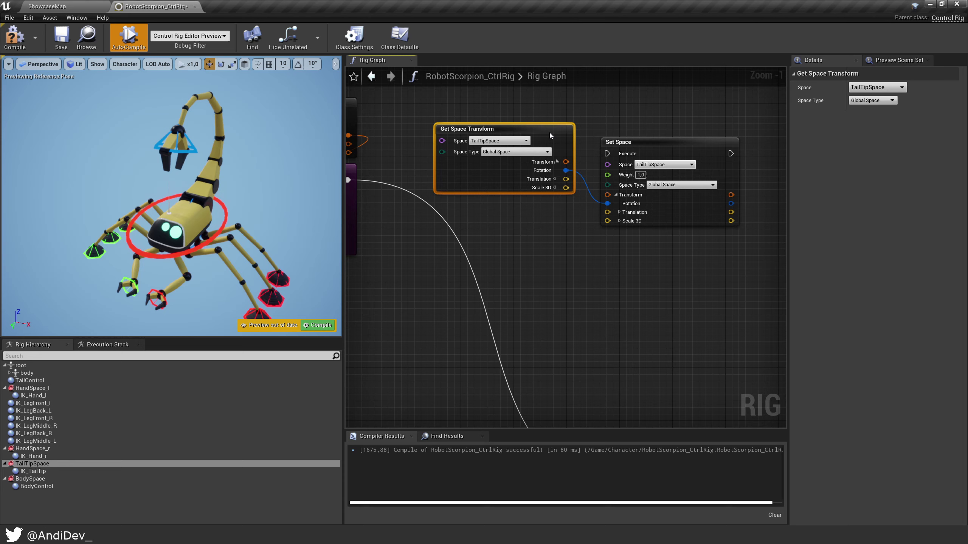
{"action": "right_click_drag", "start_coordinate": [516, 233], "coordinate": [428, 208]}
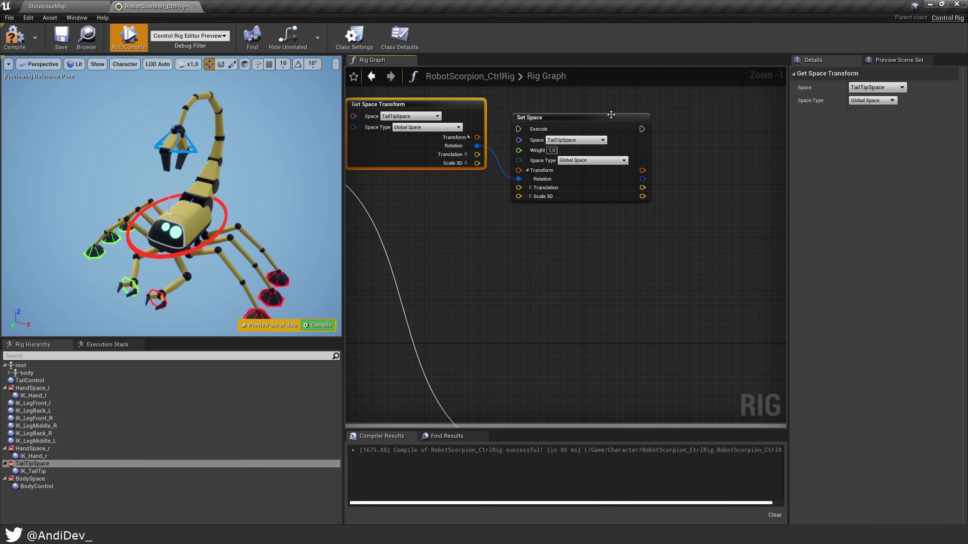
{"action": "left_click_drag", "start_coordinate": [611, 115], "coordinate": [649, 107]}
Add a Get Transform node from the Hierarchy category to the graph below the Get Space Transform node
{"action": "right_click_drag", "start_coordinate": [486, 219], "coordinate": [594, 201]}
{"action": "right_click", "coordinate": [559, 202]}
{"action": "type", "text": "get "}
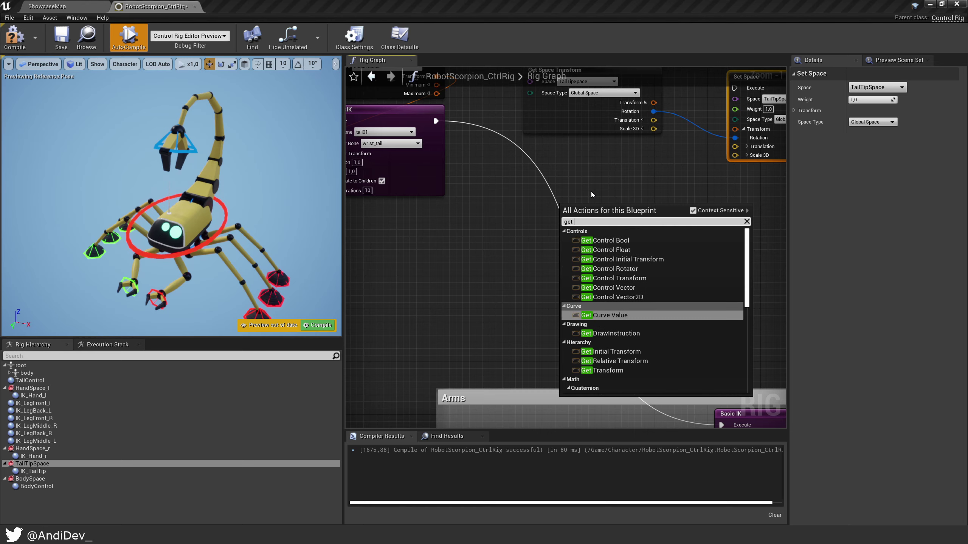
{"action": "type", "text": "trasn"}
{"action": "key", "text": "BackSpace"}
{"action": "key", "text": "BackSpace"}
{"action": "type", "text": "ns"}
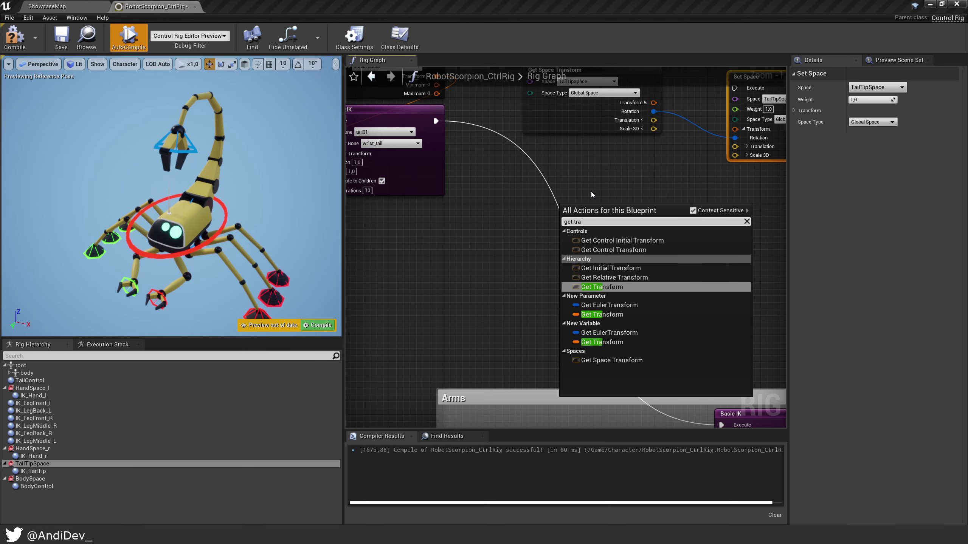
{"action": "left_click", "coordinate": [639, 287]}
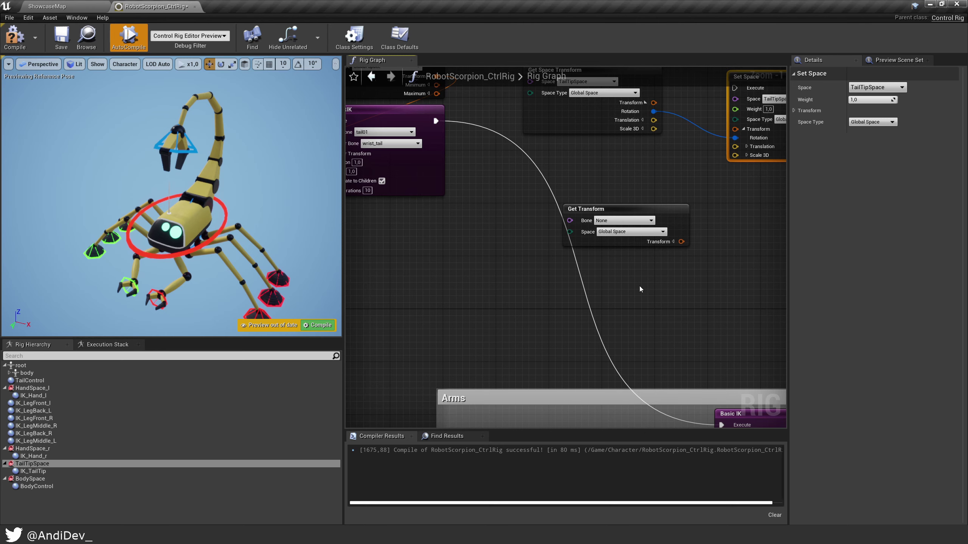
Set the Get Transform node's bone to wrist_tail and place the node close beneath Get Space Transform
{"action": "left_click", "coordinate": [634, 221]}
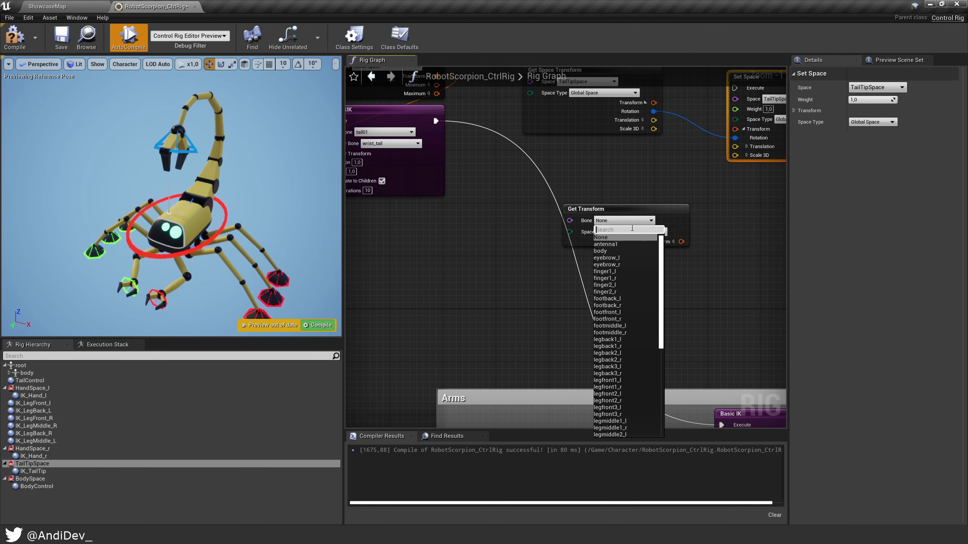
{"action": "scroll", "coordinate": [632, 347], "scroll_direction": "down", "scroll_amount": 1}
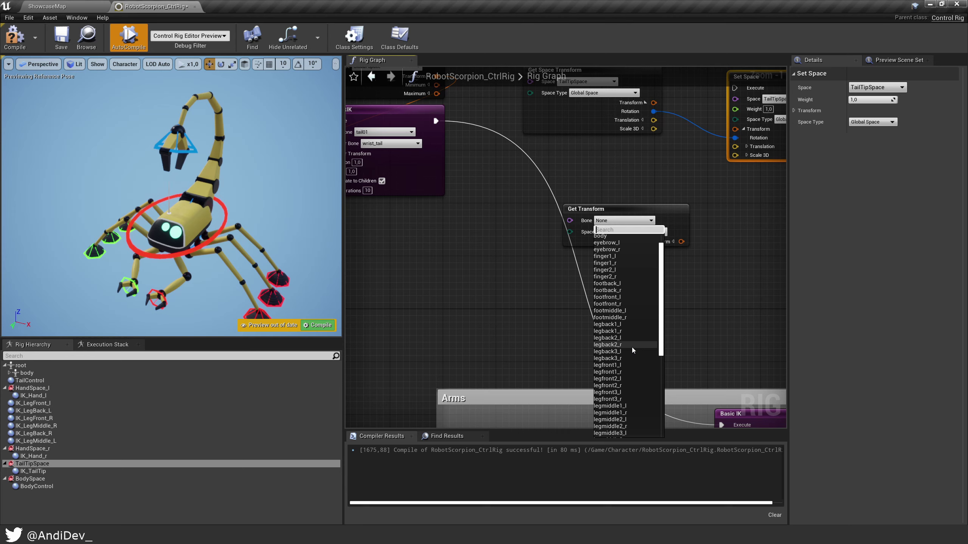
{"action": "scroll", "coordinate": [632, 347], "scroll_direction": "down", "scroll_amount": 10}
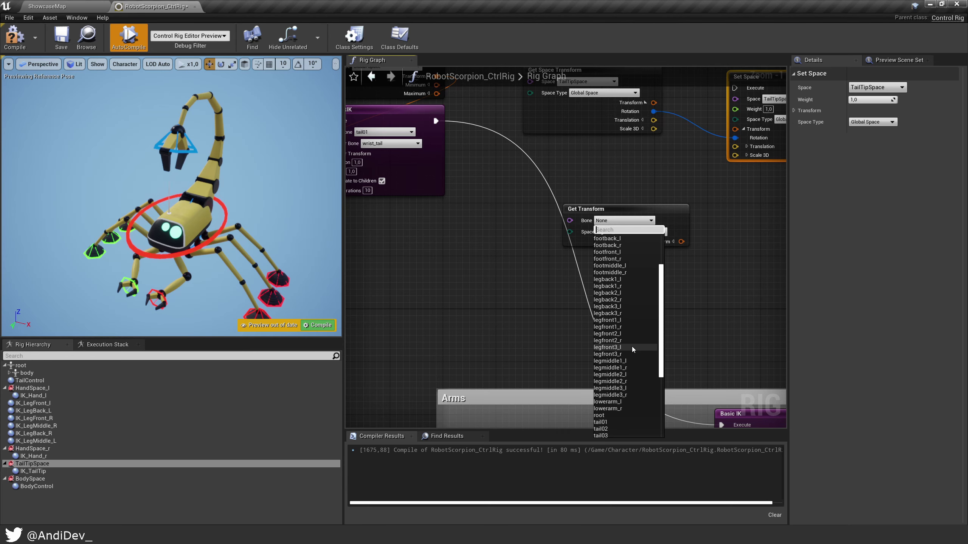
{"action": "left_click", "coordinate": [620, 435]}
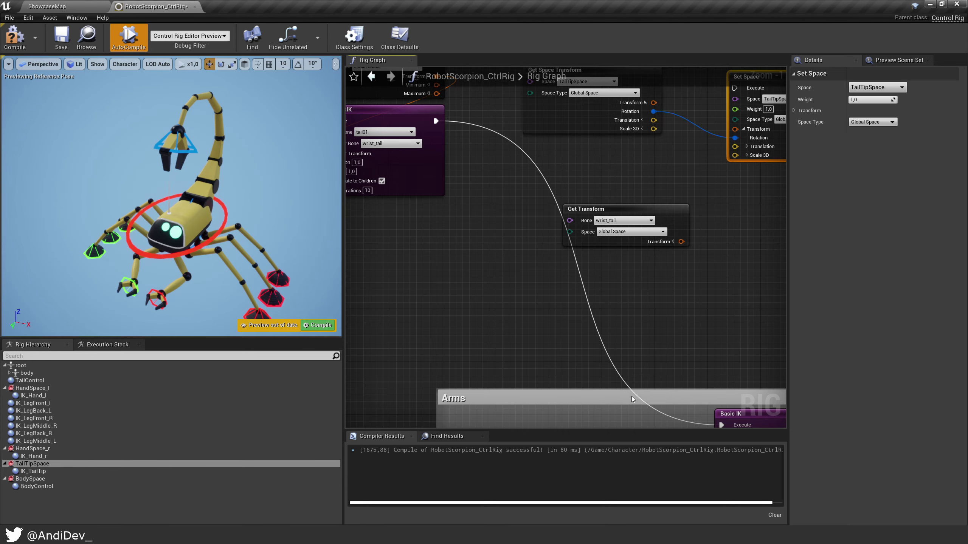
{"action": "left_click_drag", "start_coordinate": [665, 222], "coordinate": [638, 182]}
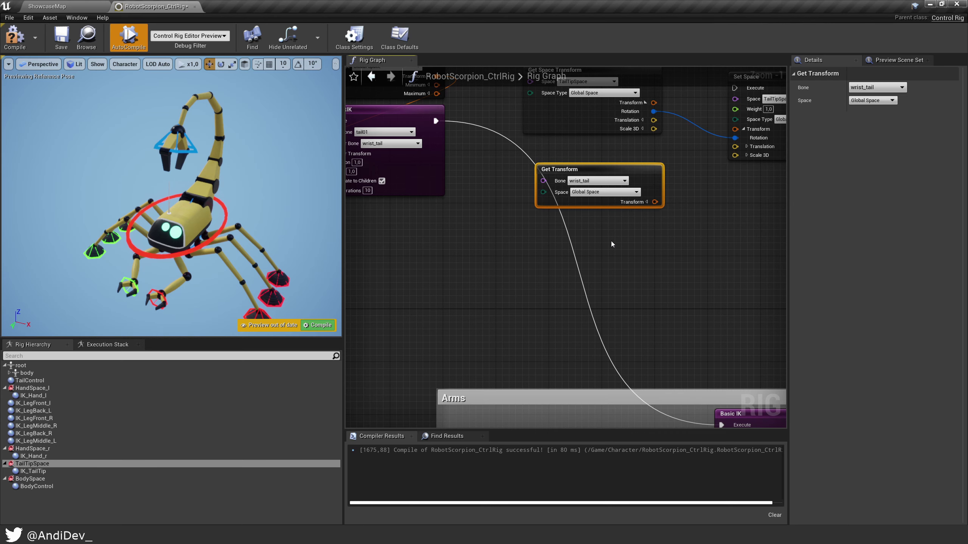
Feed the wrist_tail bone's translation into the Translation input of the TailTipSpace Set Space node
{"action": "right_click_drag", "start_coordinate": [608, 244], "coordinate": [510, 240]}
{"action": "left_click", "coordinate": [509, 227]}
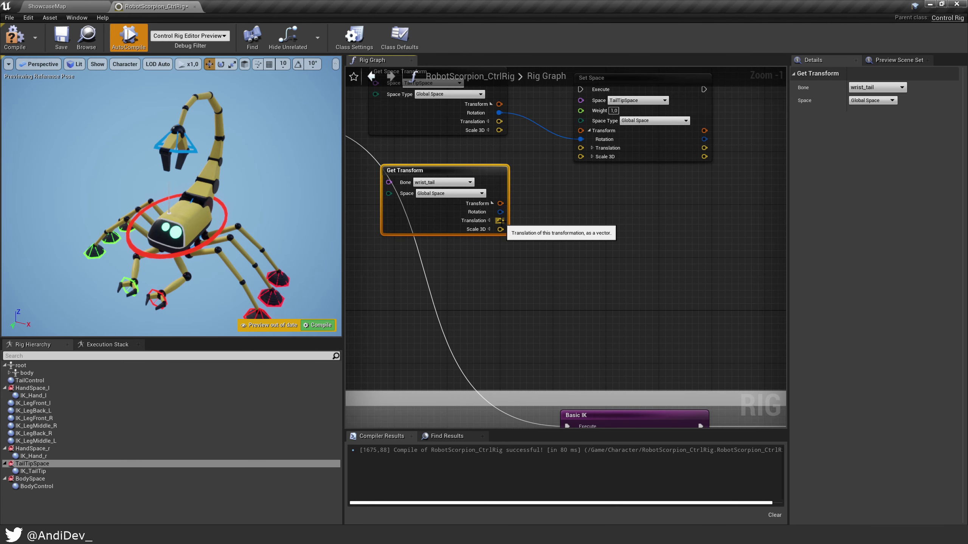
{"action": "left_click_drag", "start_coordinate": [500, 220], "coordinate": [580, 148]}
{"action": "scroll", "coordinate": [558, 257], "scroll_direction": "down", "scroll_amount": 4}
{"action": "right_click_drag", "start_coordinate": [558, 257], "coordinate": [561, 256]}
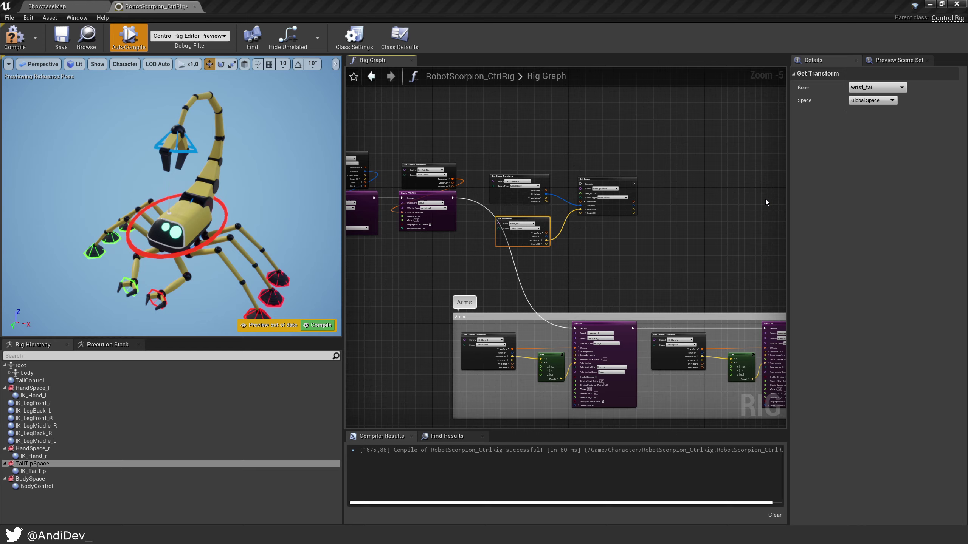
Rearrange the graph so the Set Space node and its two transform getters sit before the tail's Basic FABRIK node
{"action": "right_click_drag", "start_coordinate": [610, 196], "coordinate": [678, 178]}
{"action": "left_click_drag", "start_coordinate": [473, 132], "coordinate": [504, 190]}
{"action": "left_click_drag", "start_coordinate": [487, 175], "coordinate": [697, 181]}
{"action": "right_click_drag", "start_coordinate": [534, 180], "coordinate": [575, 152]}
{"action": "left_click_drag", "start_coordinate": [541, 104], "coordinate": [644, 173]}
{"action": "left_click_drag", "start_coordinate": [665, 131], "coordinate": [577, 150]}
{"action": "left_click", "coordinate": [578, 151]}
{"action": "left_click", "coordinate": [572, 167]}
{"action": "scroll", "coordinate": [482, 142], "scroll_direction": "up", "scroll_amount": 2}
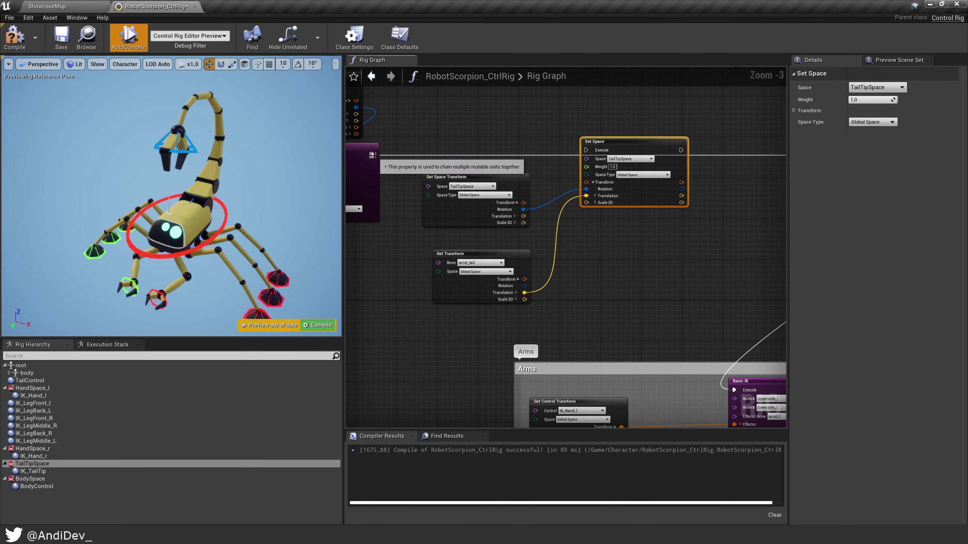
Chain the Set Space node's execution between the preceding node and the tail's Basic FABRIK node, and compile
{"action": "left_click_drag", "start_coordinate": [373, 155], "coordinate": [621, 152]}
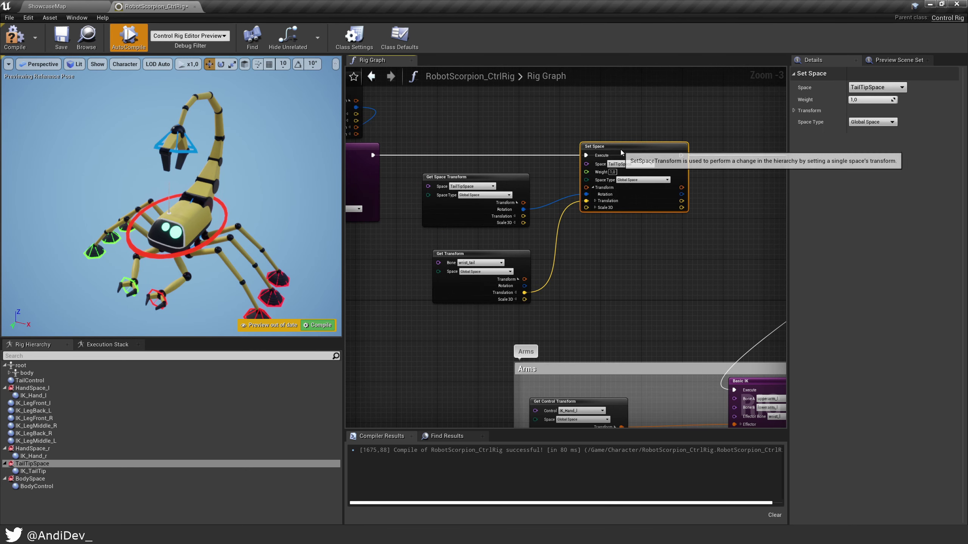
{"action": "right_click_drag", "start_coordinate": [621, 152], "coordinate": [434, 141]}
{"action": "left_click_drag", "start_coordinate": [493, 144], "coordinate": [696, 145]}
{"action": "right_click_drag", "start_coordinate": [556, 197], "coordinate": [645, 185]}
{"action": "left_click", "coordinate": [326, 329]}
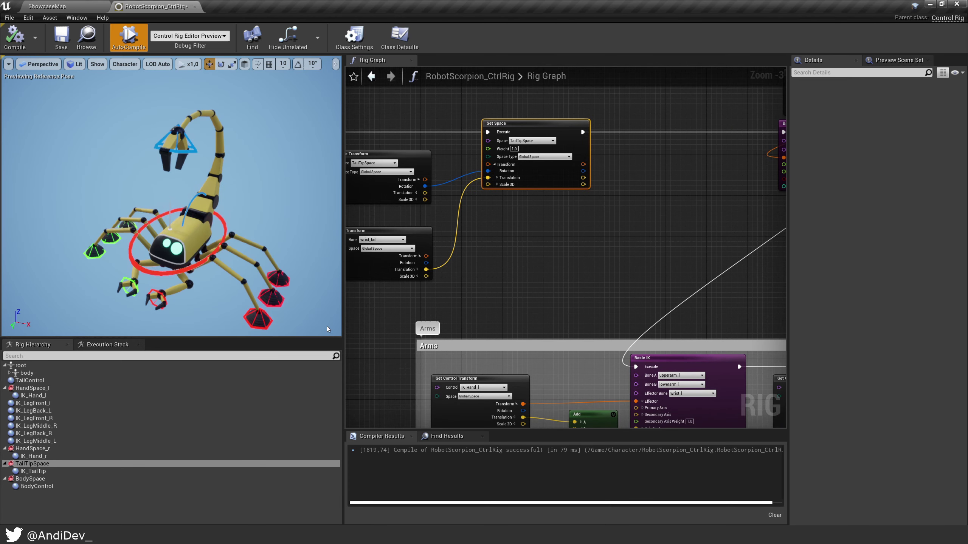
Test whether the tail tip follows the body by moving BodyControl in the viewport
{"action": "left_click", "coordinate": [202, 258]}
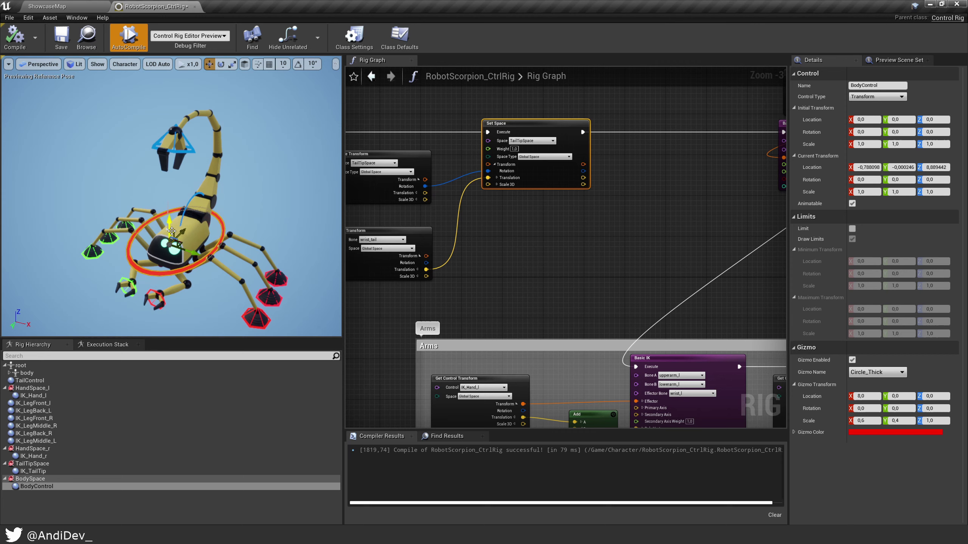
{"action": "left_click_drag", "start_coordinate": [171, 231], "coordinate": [207, 206]}
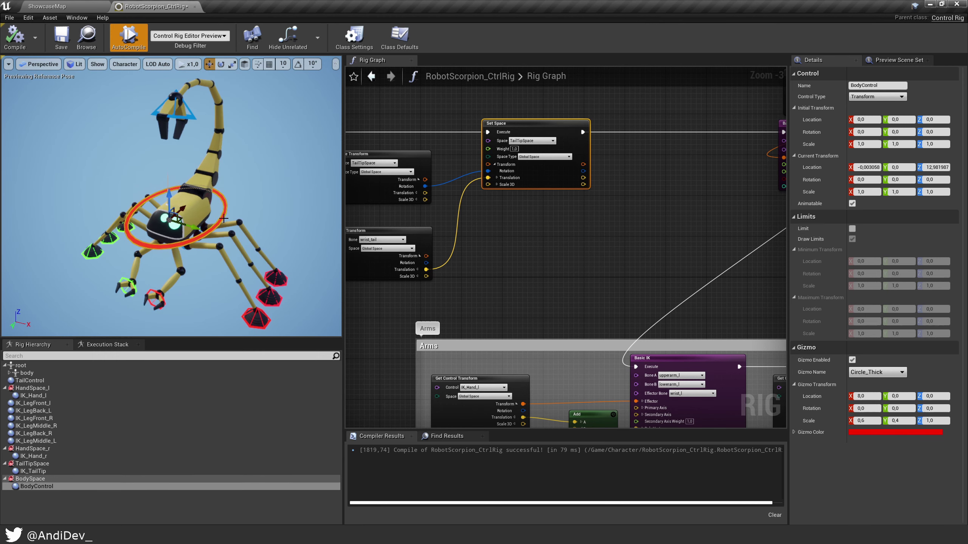
{"action": "mouse_move", "coordinate": [171, 205]}
{"action": "left_mouse_down"}
{"action": "mouse_move", "coordinate": [171, 193]}
{"action": "mouse_move", "coordinate": [172, 207]}
{"action": "left_mouse_up"}
{"action": "right_click_drag", "start_coordinate": [447, 238], "coordinate": [501, 234]}
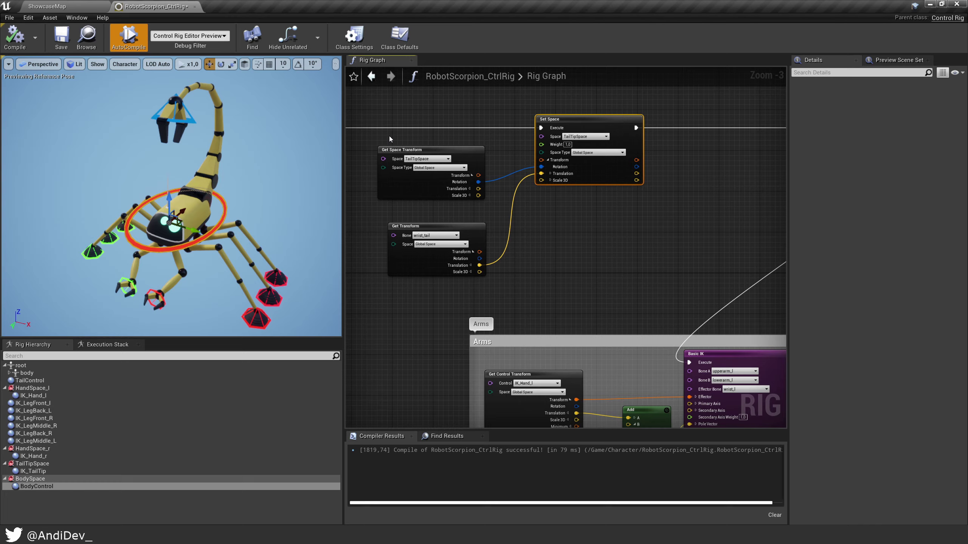
{"action": "right_click_drag", "start_coordinate": [698, 183], "coordinate": [550, 210]}
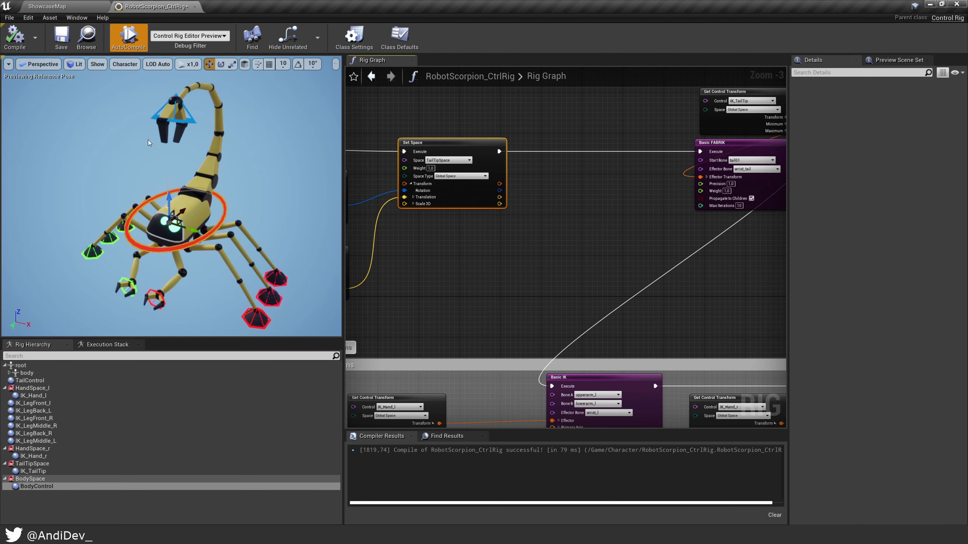
{"action": "left_click_drag", "start_coordinate": [187, 210], "coordinate": [194, 207]}
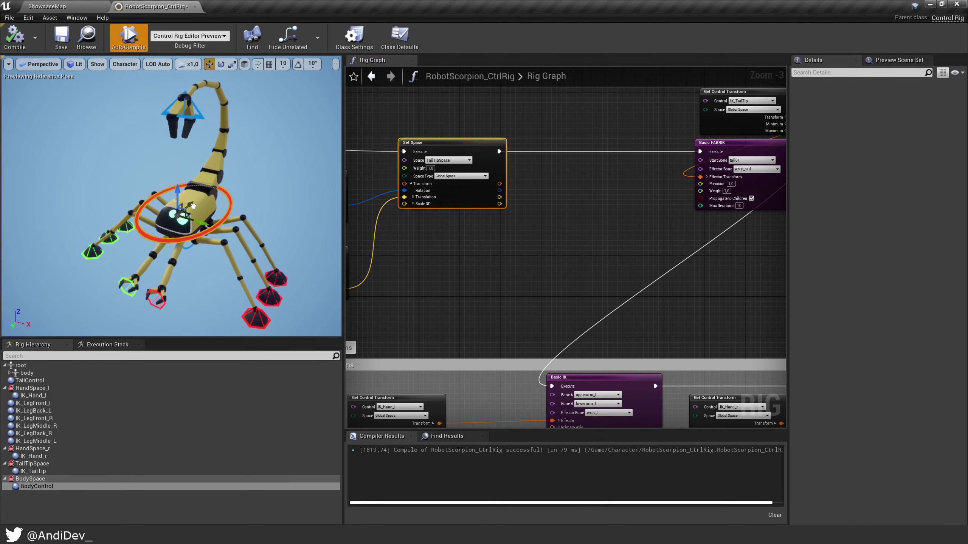
Test the tail by moving IK_TailTip and BodyControl, undo the last body move, and compile and save the rig
{"action": "left_click", "coordinate": [187, 119]}
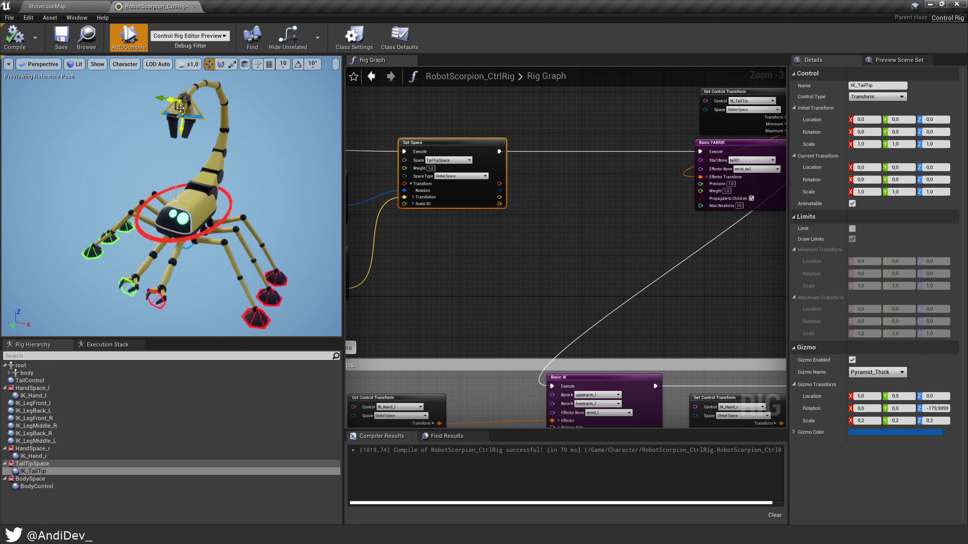
{"action": "left_click_drag", "start_coordinate": [181, 109], "coordinate": [137, 160]}
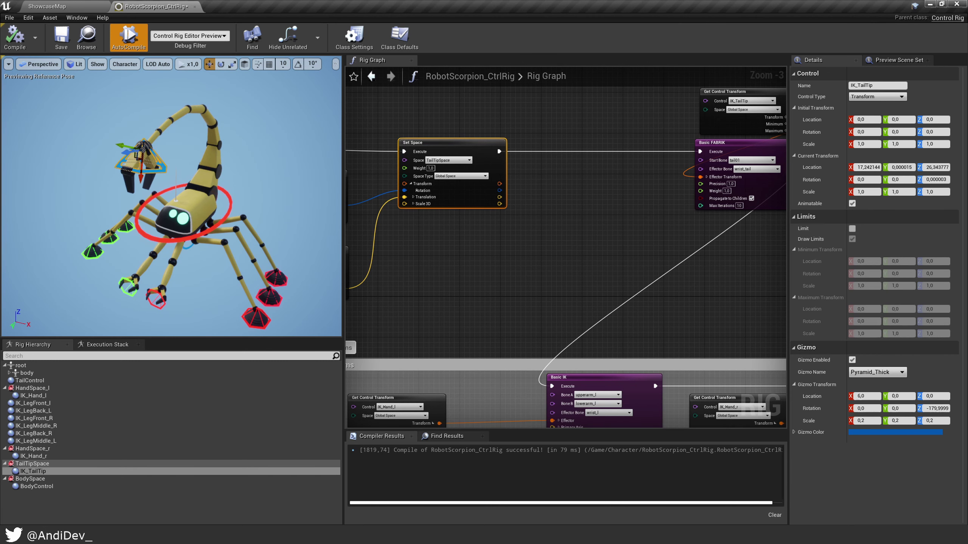
{"action": "left_click", "coordinate": [197, 206]}
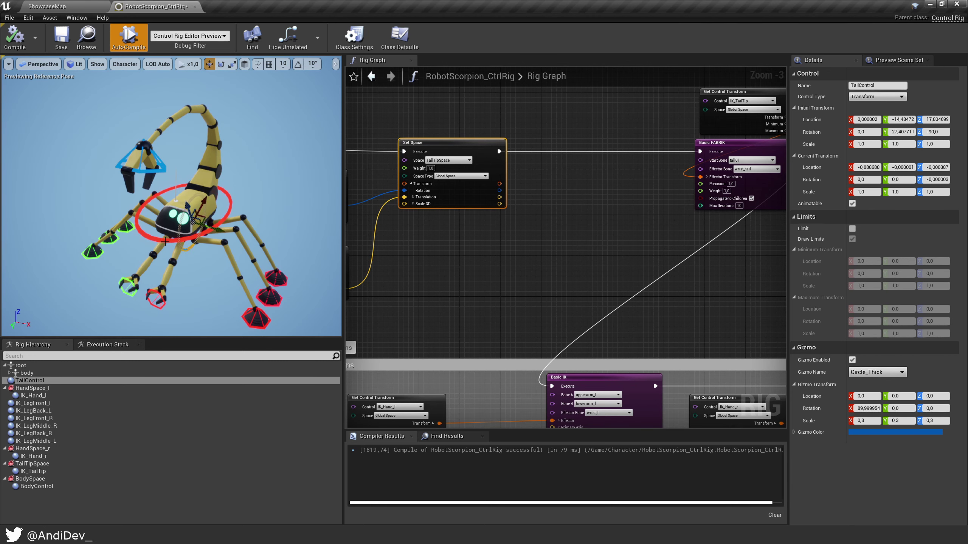
{"action": "left_click", "coordinate": [167, 240]}
{"action": "mouse_move", "coordinate": [170, 196]}
{"action": "right_mouse_down"}
{"action": "mouse_move", "coordinate": [150, 203]}
{"action": "mouse_move", "coordinate": [177, 196]}
{"action": "right_mouse_up"}
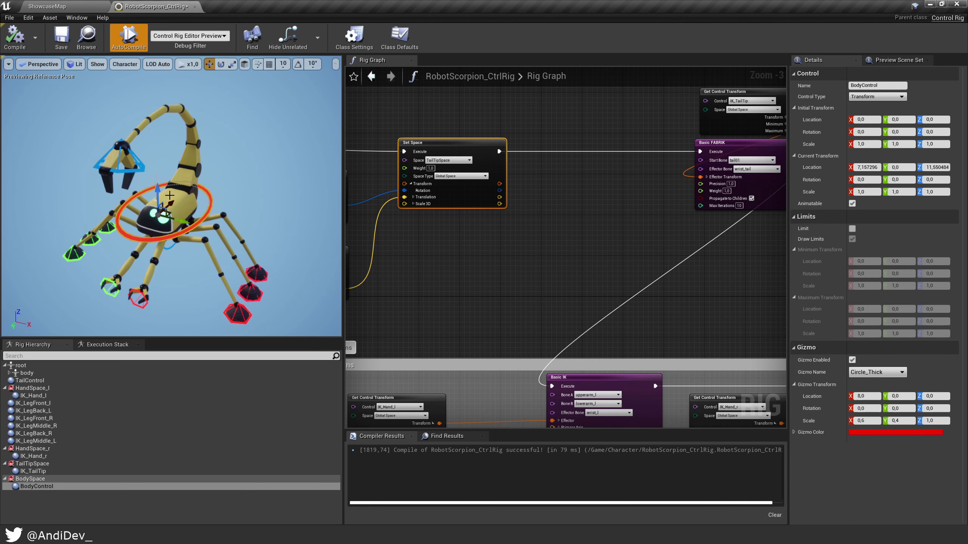
{"action": "mouse_move", "coordinate": [172, 201]}
{"action": "left_mouse_down"}
{"action": "mouse_move", "coordinate": [149, 218]}
{"action": "mouse_move", "coordinate": [159, 211]}
{"action": "left_mouse_up"}
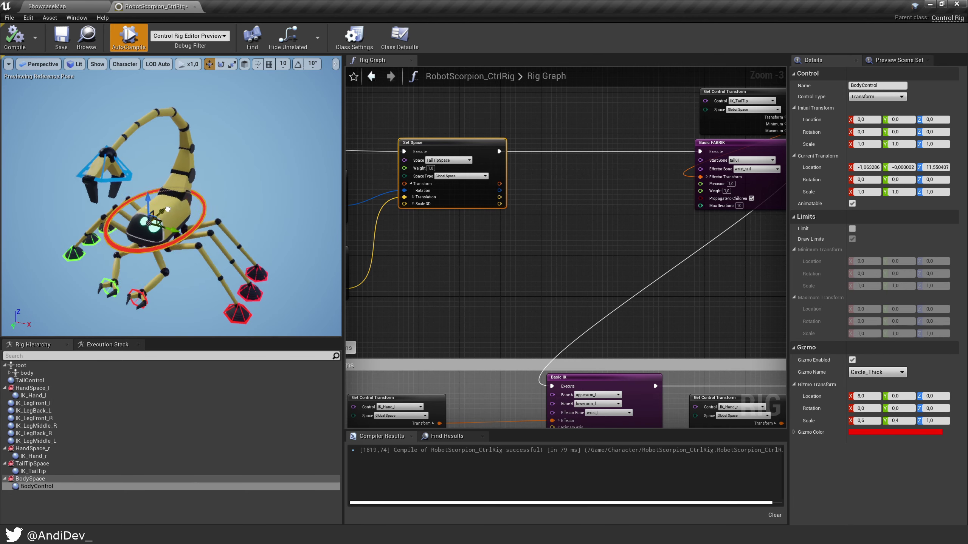
{"action": "key", "text": "ctrl+z"}
{"action": "left_click", "coordinate": [14, 36]}
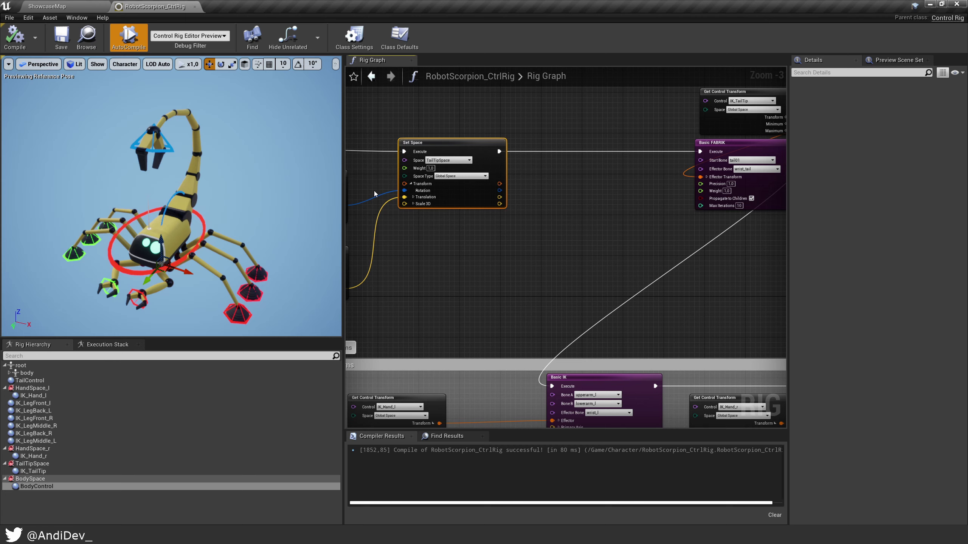
Tidy the TailTipSpace section by moving Set Space, Get Space Transform and Get Transform into a compact layout
{"action": "right_click_drag", "start_coordinate": [459, 241], "coordinate": [666, 247]}
{"action": "left_click_drag", "start_coordinate": [639, 168], "coordinate": [676, 168]}
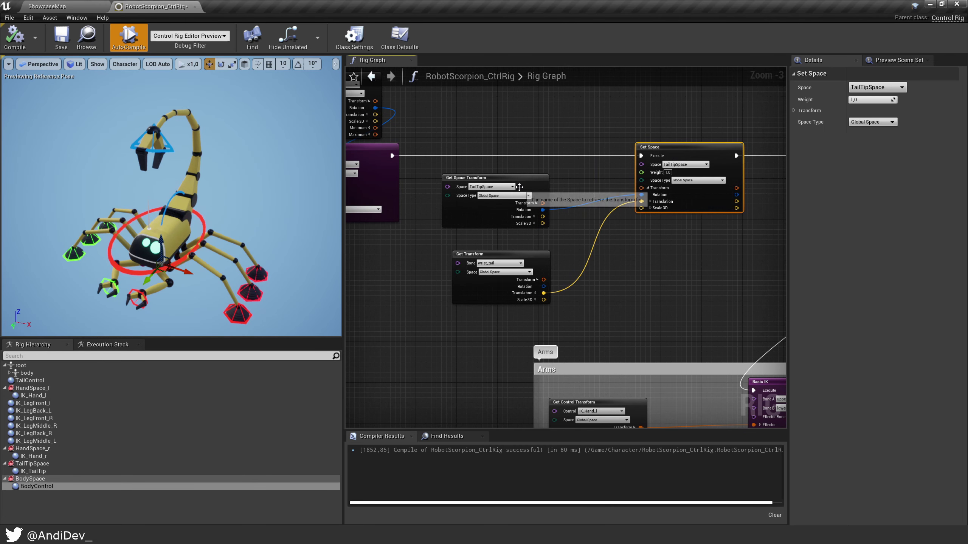
{"action": "left_click_drag", "start_coordinate": [524, 187], "coordinate": [544, 172]}
{"action": "left_click_drag", "start_coordinate": [522, 255], "coordinate": [522, 224]}
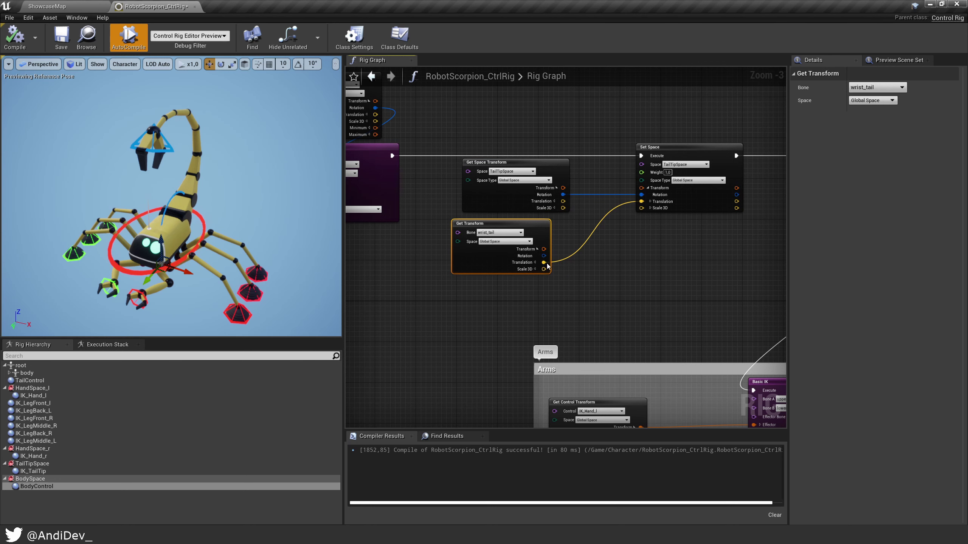
{"action": "scroll", "coordinate": [574, 272], "scroll_direction": "up", "scroll_amount": 3}
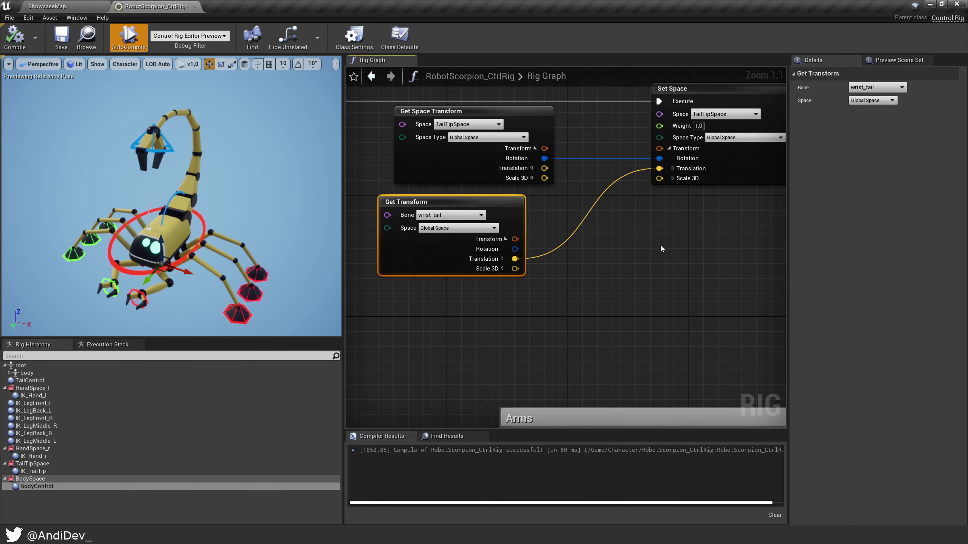
{"action": "left_click_drag", "start_coordinate": [522, 257], "coordinate": [547, 252]}
{"action": "type", "text": "verl"}
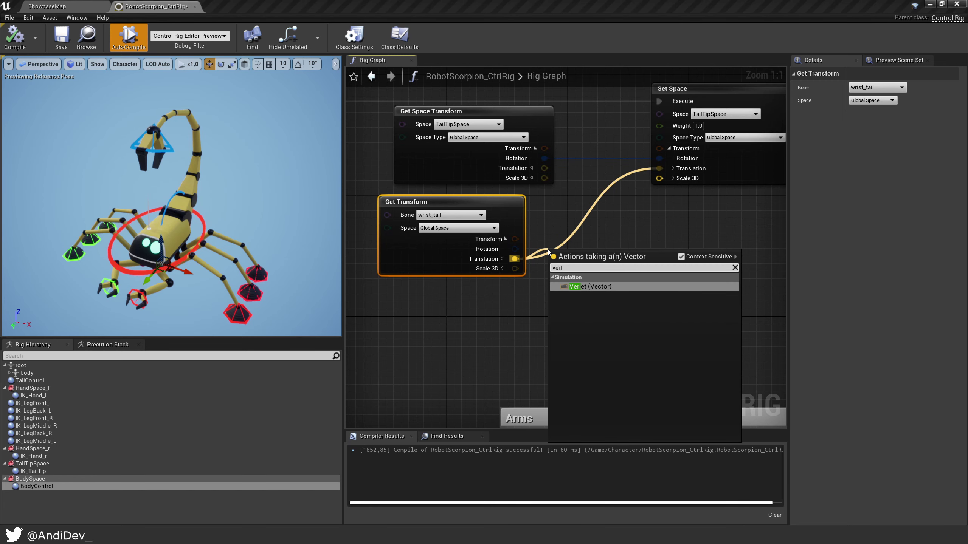
{"action": "key", "text": "Escape"}
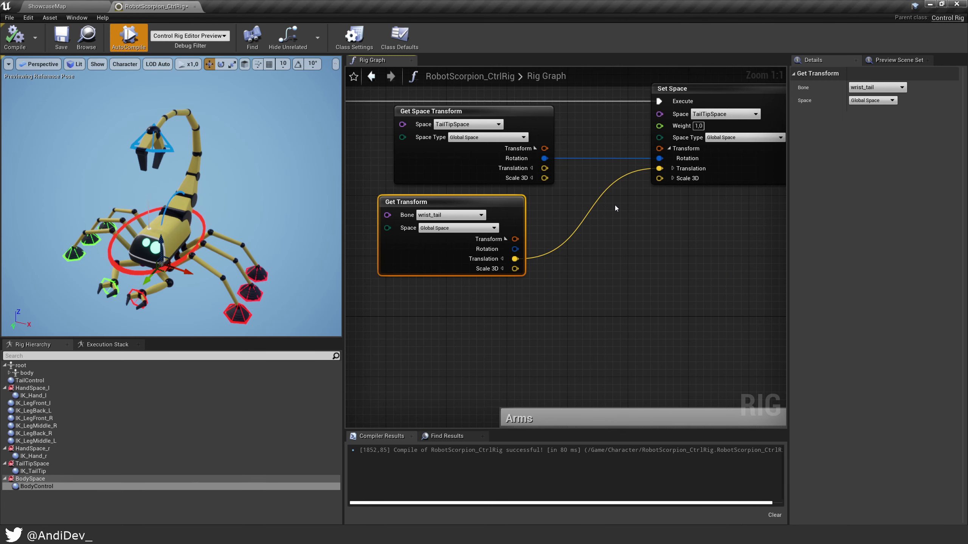
{"action": "right_click", "coordinate": [616, 208]}
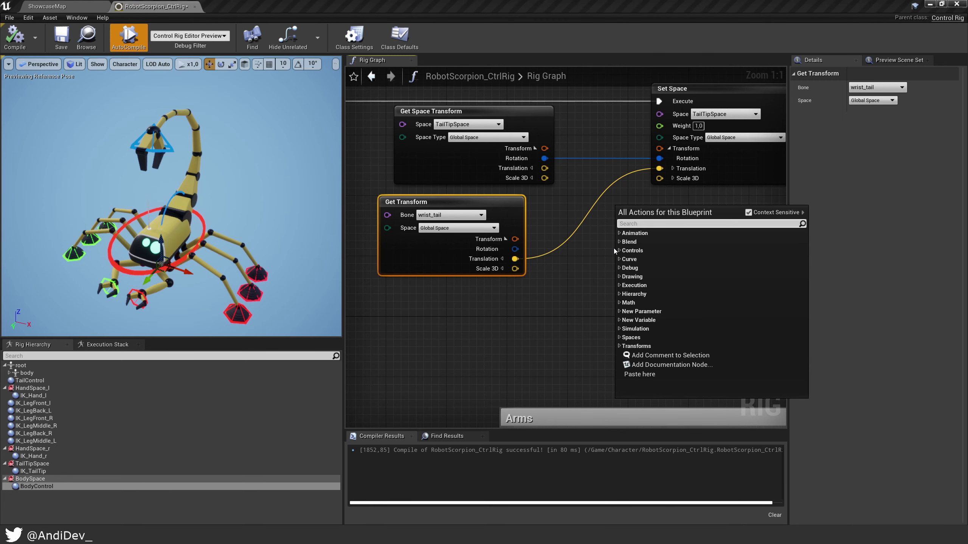
{"action": "left_click", "coordinate": [619, 329]}
{"action": "scroll", "coordinate": [659, 346], "scroll_direction": "down", "scroll_amount": 3}
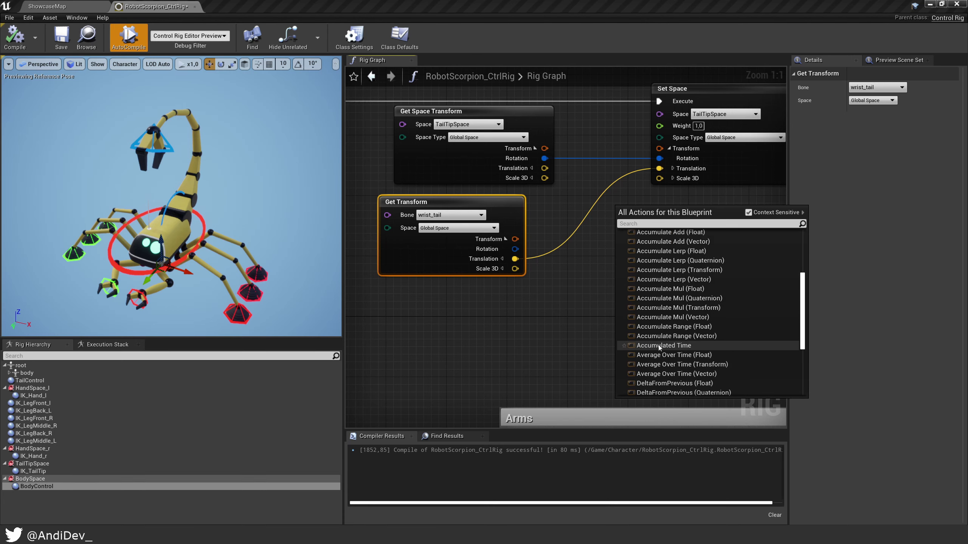
{"action": "scroll", "coordinate": [660, 299], "scroll_direction": "up", "scroll_amount": 2}
{"action": "left_click", "coordinate": [552, 282]}
Add a Verlet (Vector) node fed by the Translation output of the wrist_tail Get Transform node and place it near that node
{"action": "right_click_drag", "start_coordinate": [552, 283], "coordinate": [525, 271]}
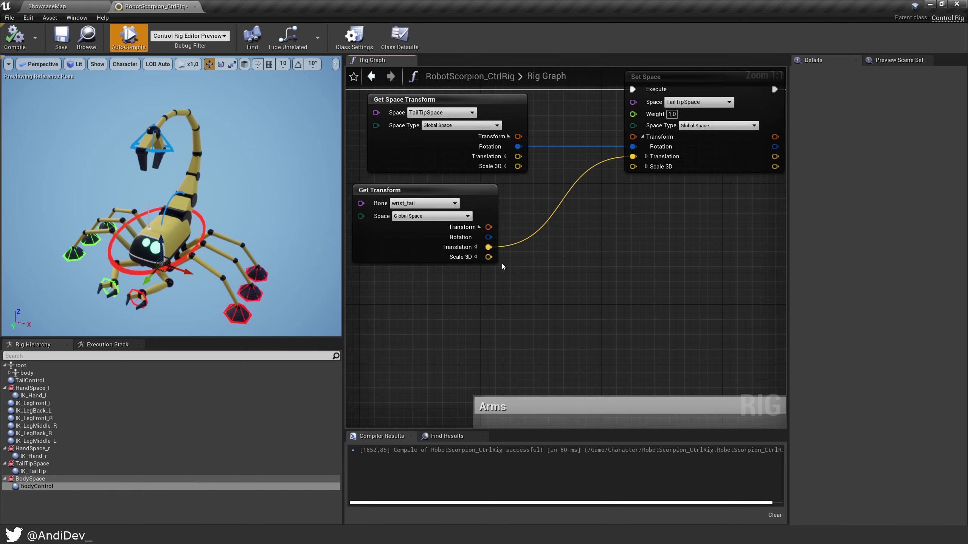
{"action": "left_click_drag", "start_coordinate": [489, 246], "coordinate": [544, 247]}
{"action": "type", "text": "v"}
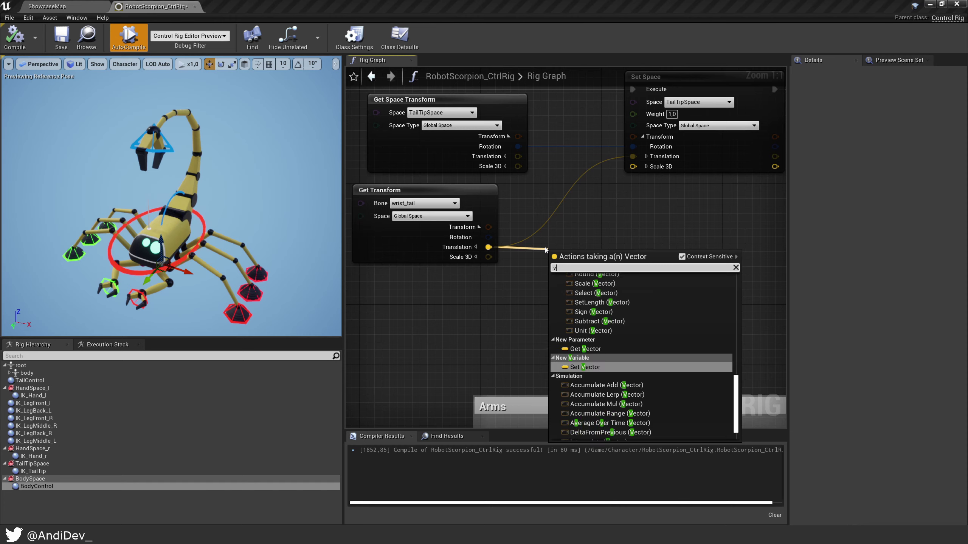
{"action": "type", "text": "erl"}
{"action": "key", "text": "Return"}
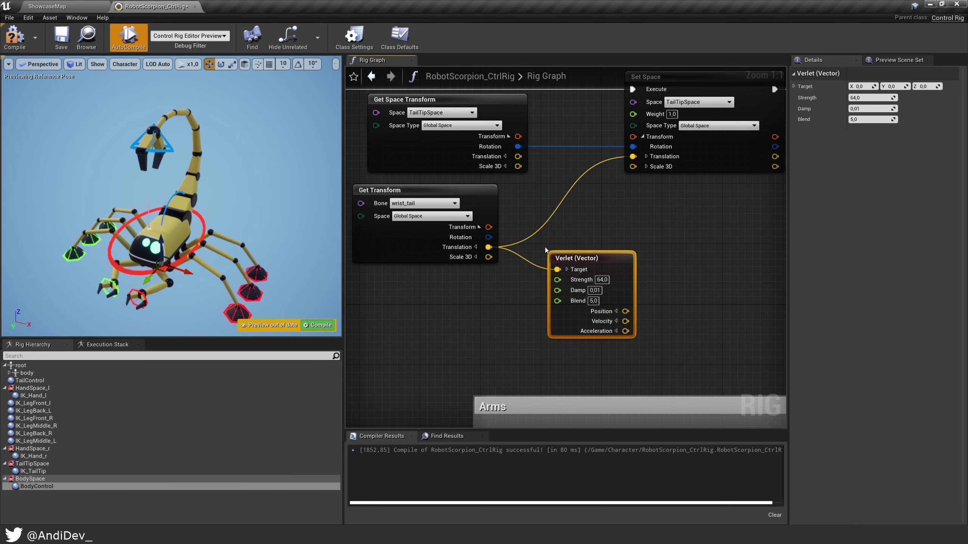
{"action": "left_click_drag", "start_coordinate": [591, 254], "coordinate": [571, 220]}
Set the Verlet node's Strength to 24, Damp to 0.02 and Blend to 12
{"action": "right_click_drag", "start_coordinate": [612, 228], "coordinate": [595, 239]}
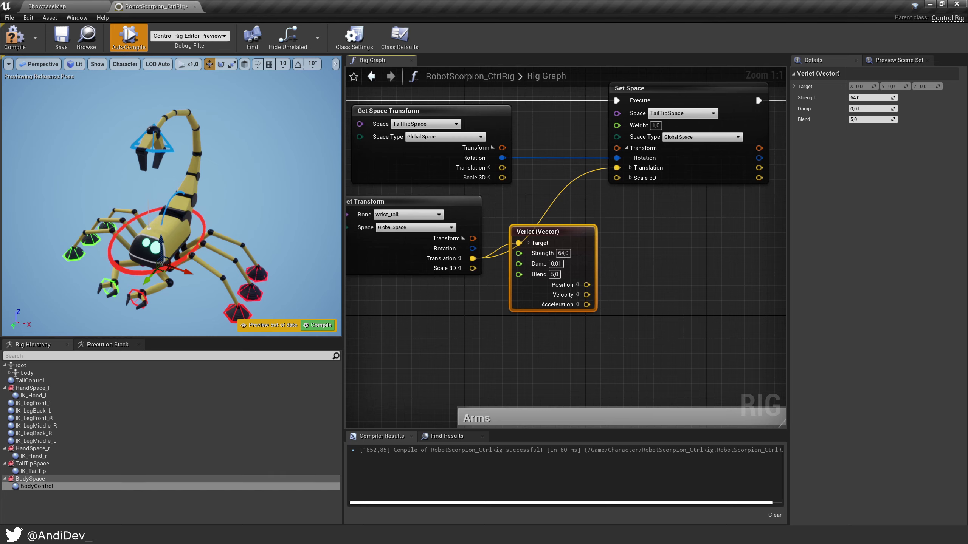
{"action": "type", "text": "24"}
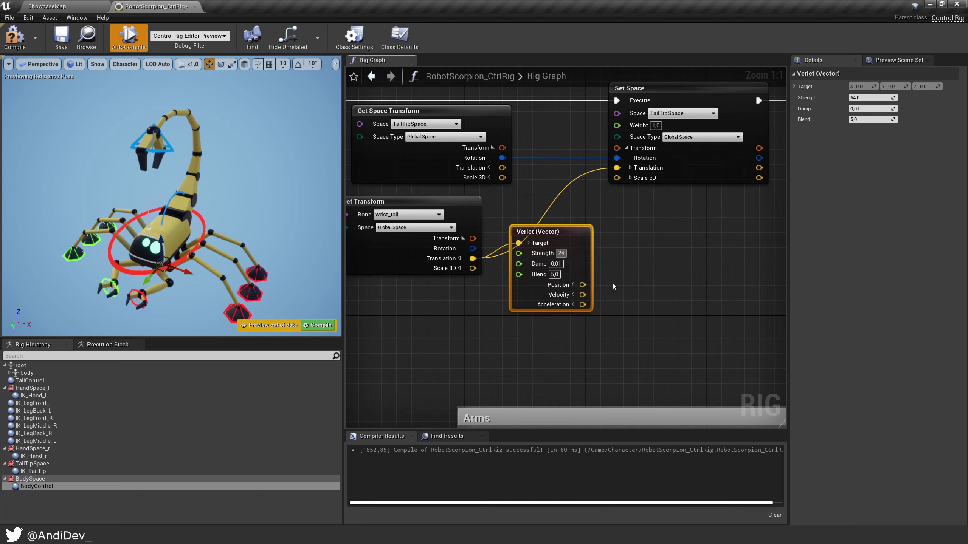
{"action": "key", "text": "Tab"}
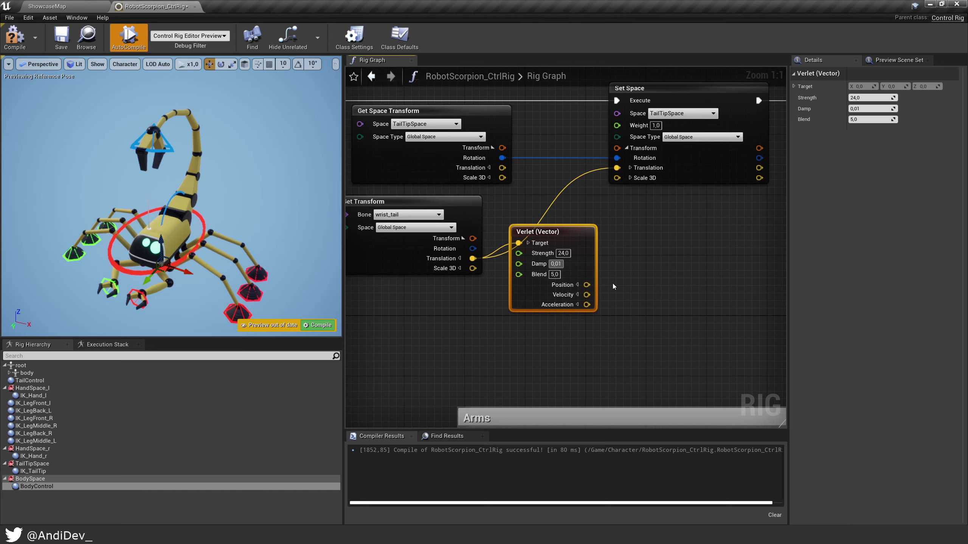
{"action": "type", "text": "2"}
{"action": "key", "text": "Tab"}
{"action": "type", "text": "12"}
{"action": "key", "text": "Return"}
{"action": "left_click", "coordinate": [619, 280]}
Connect the Verlet node's Position to the Set Space node's Translation and space out the Verlet and Get Transform nodes
{"action": "left_click_drag", "start_coordinate": [587, 285], "coordinate": [617, 168]}
{"action": "left_click_drag", "start_coordinate": [570, 239], "coordinate": [555, 217]}
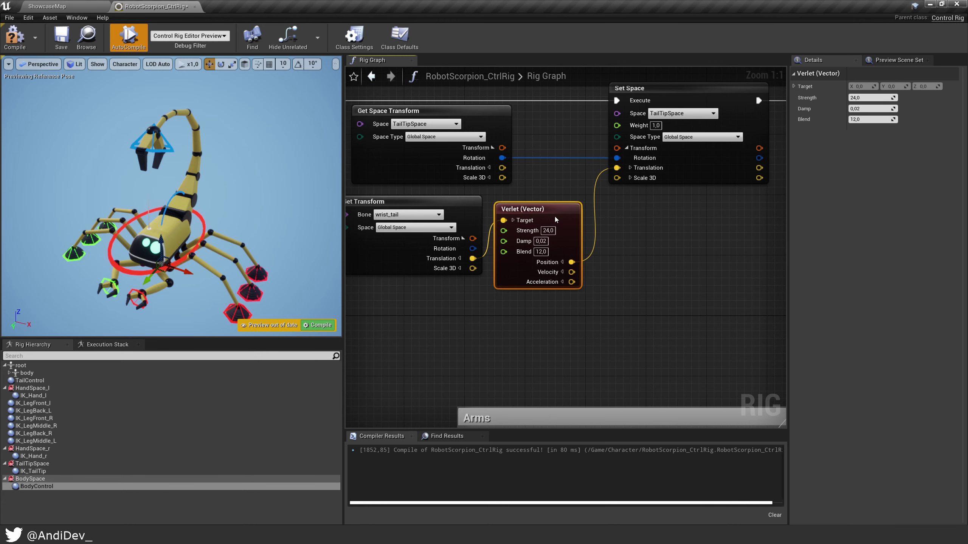
{"action": "right_click_drag", "start_coordinate": [579, 231], "coordinate": [606, 234]}
{"action": "left_click_drag", "start_coordinate": [496, 208], "coordinate": [443, 208]}
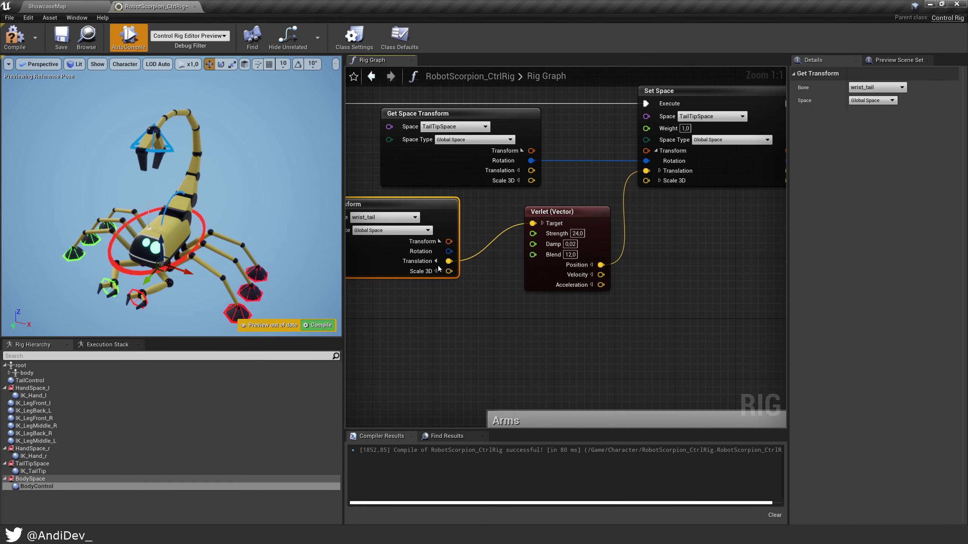
Add visual debug points to the Verlet node's Target and Position pins, colouring the Target point green
{"action": "right_click", "coordinate": [449, 264]}
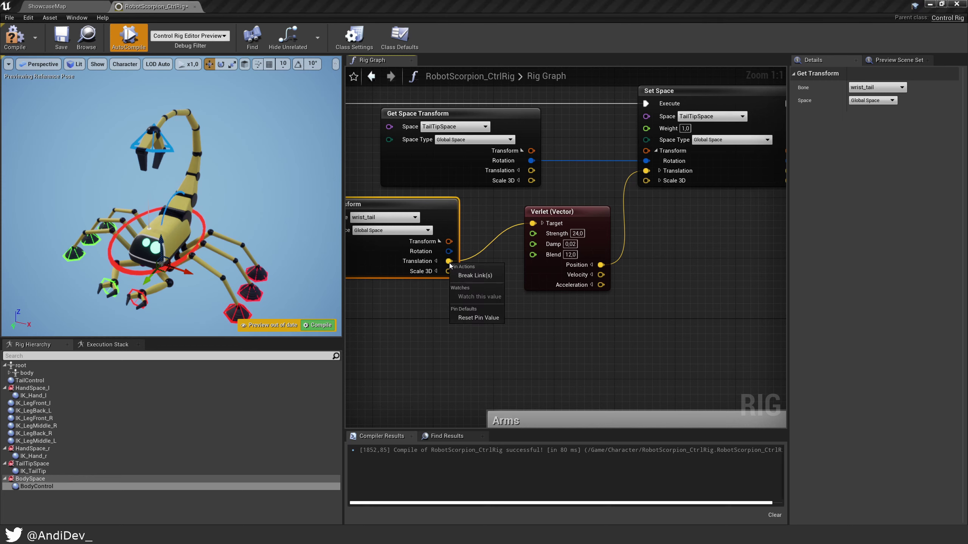
{"action": "right_click", "coordinate": [533, 224]}
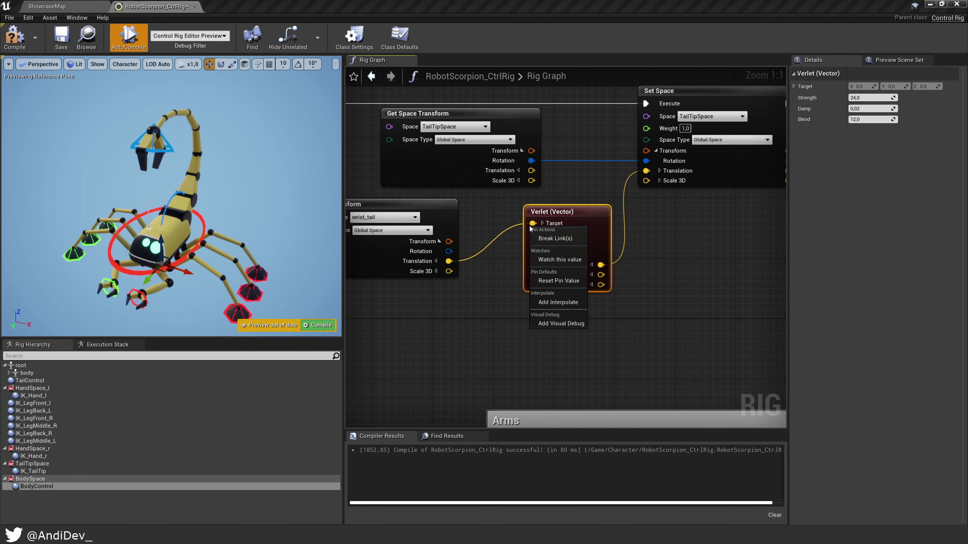
{"action": "left_click", "coordinate": [565, 324]}
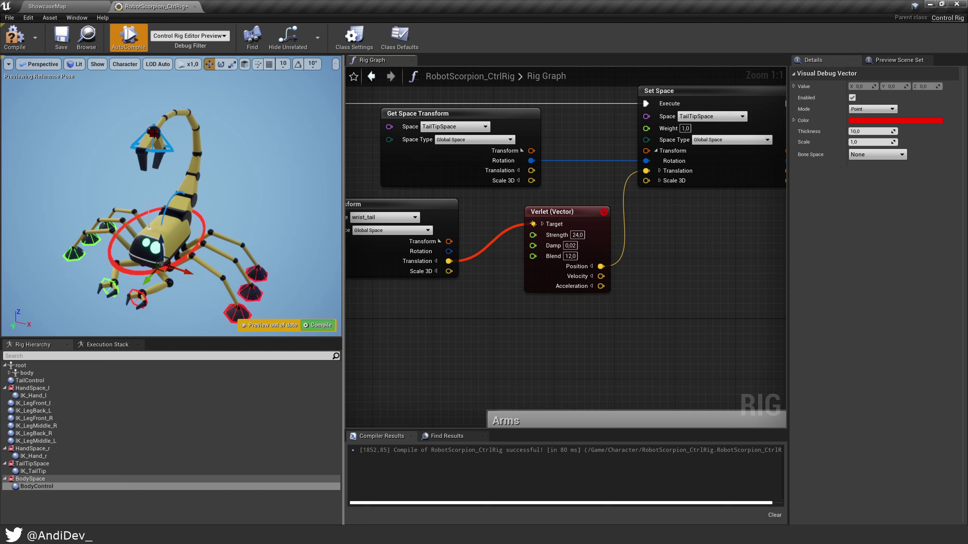
{"action": "left_click", "coordinate": [906, 121]}
{"action": "left_click", "coordinate": [778, 142]}
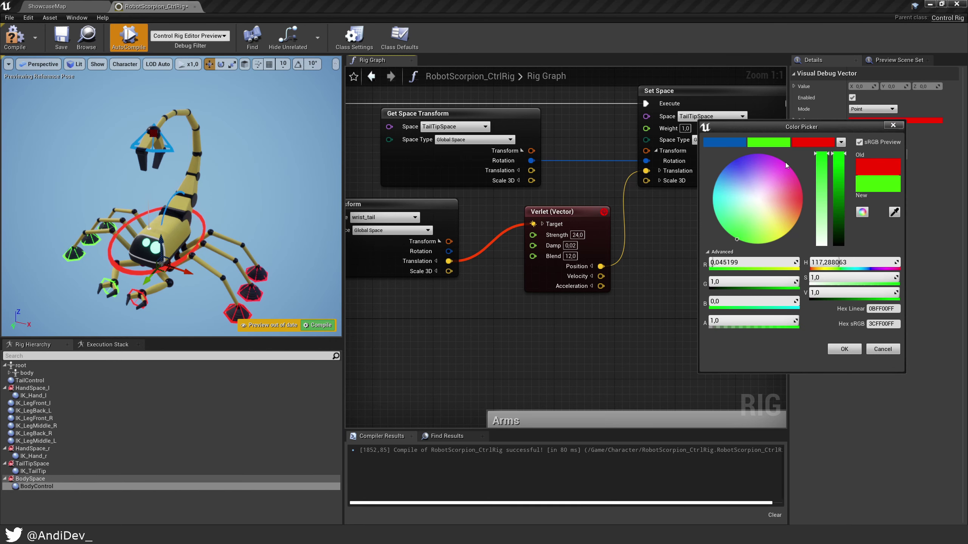
{"action": "left_click", "coordinate": [844, 349]}
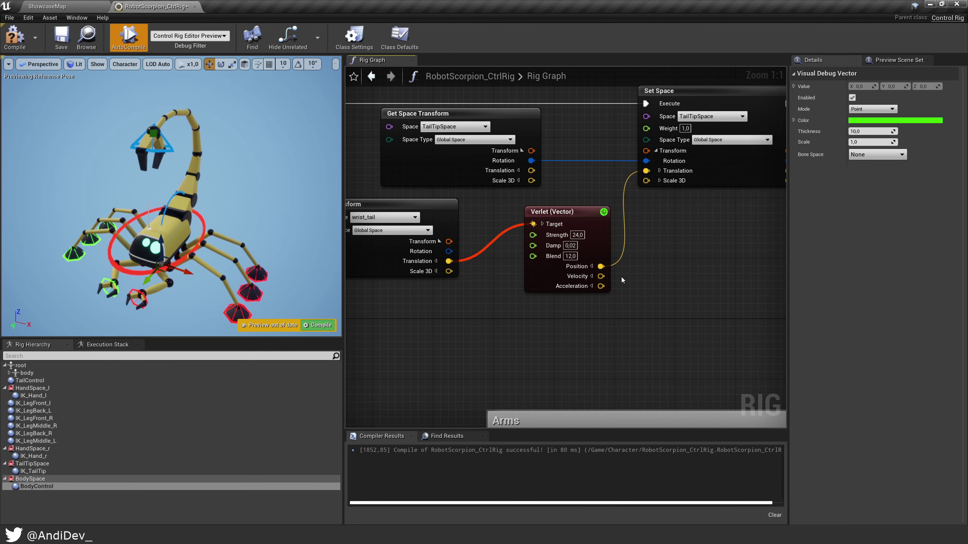
{"action": "right_click", "coordinate": [601, 266]}
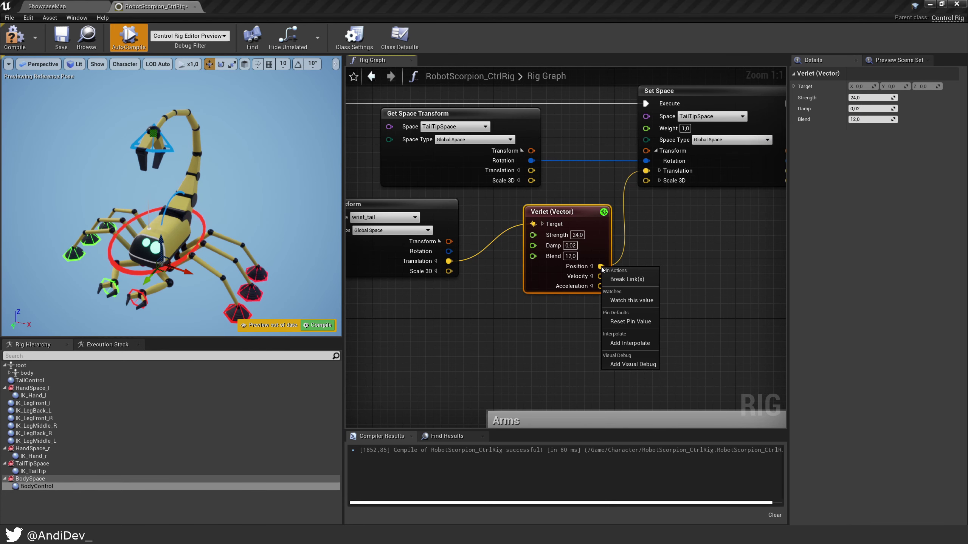
{"action": "left_click", "coordinate": [639, 362]}
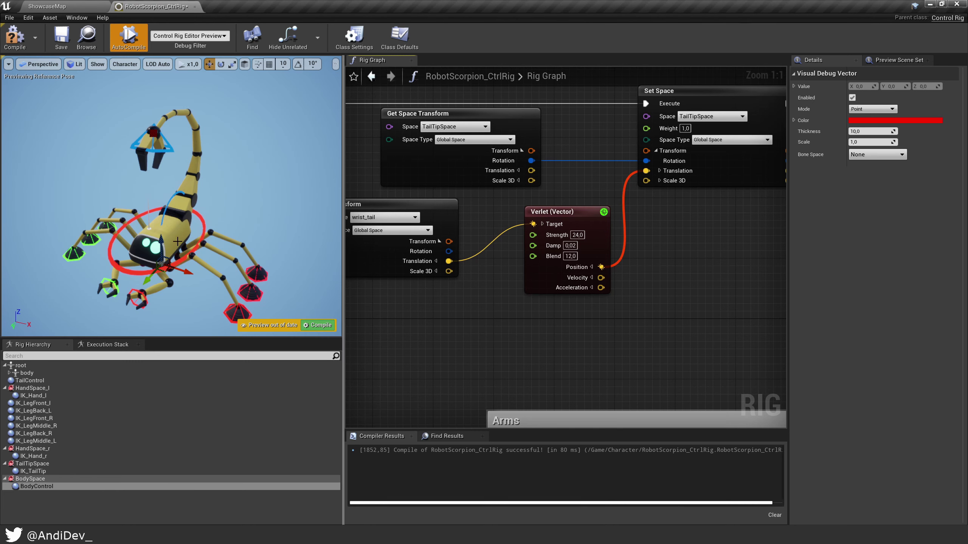
Test the Verlet motion on the tail by moving BodyControl in the viewport, and compile the rig
{"action": "left_click", "coordinate": [202, 228]}
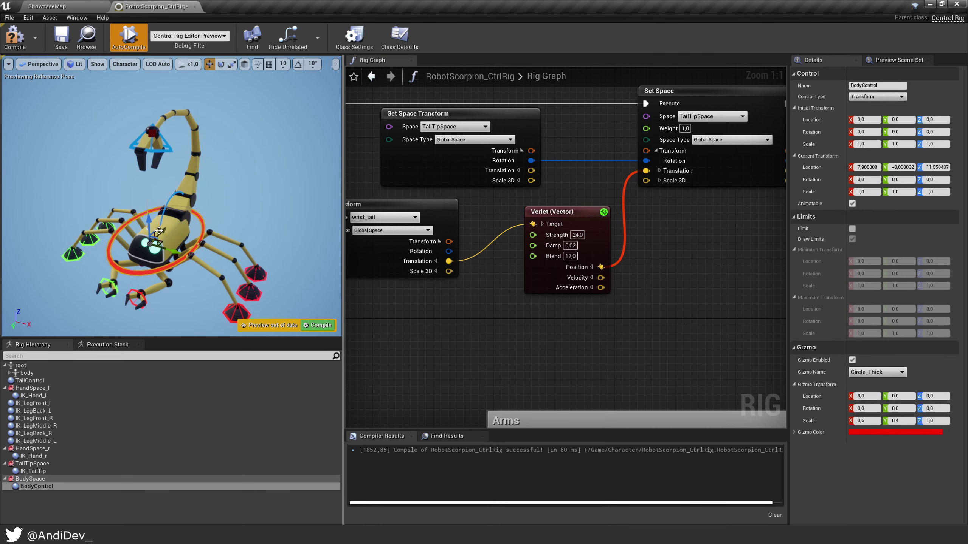
{"action": "left_click_drag", "start_coordinate": [159, 230], "coordinate": [153, 195]}
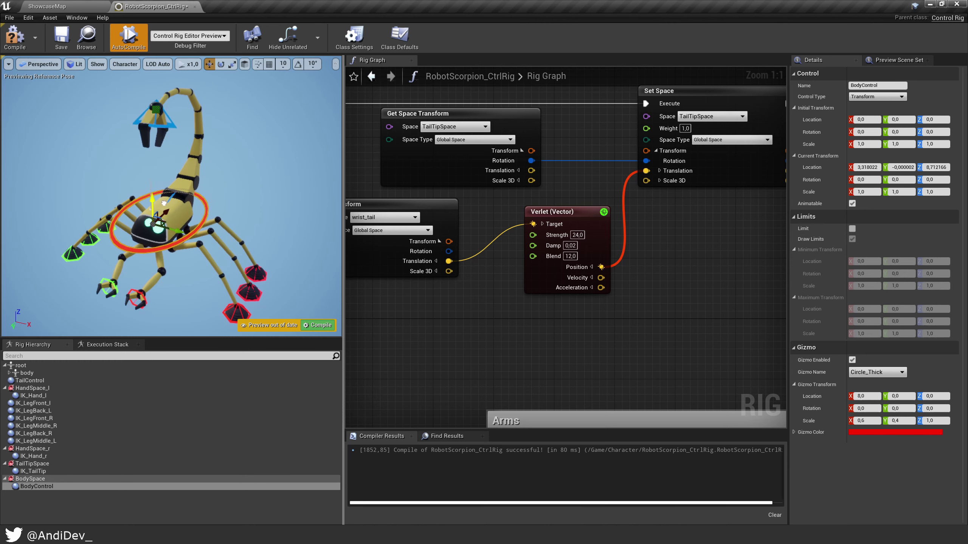
{"action": "mouse_move", "coordinate": [165, 214]}
{"action": "left_mouse_down"}
{"action": "mouse_move", "coordinate": [158, 223]}
{"action": "mouse_move", "coordinate": [171, 210]}
{"action": "left_mouse_up"}
{"action": "left_click", "coordinate": [318, 325]}
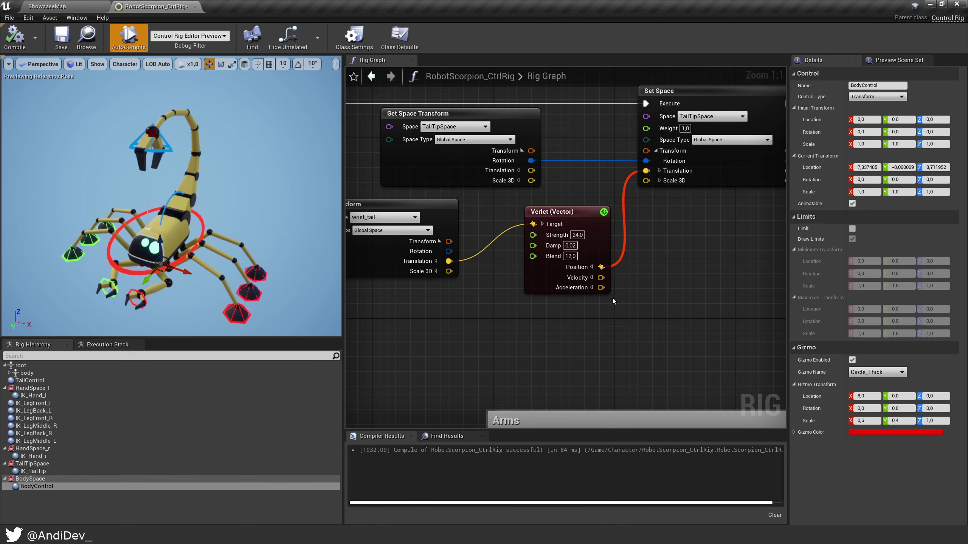
Remove the visual debug from the Verlet node's Target and Position pins
{"action": "right_click_drag", "start_coordinate": [613, 301], "coordinate": [624, 293]}
{"action": "right_click", "coordinate": [544, 220]}
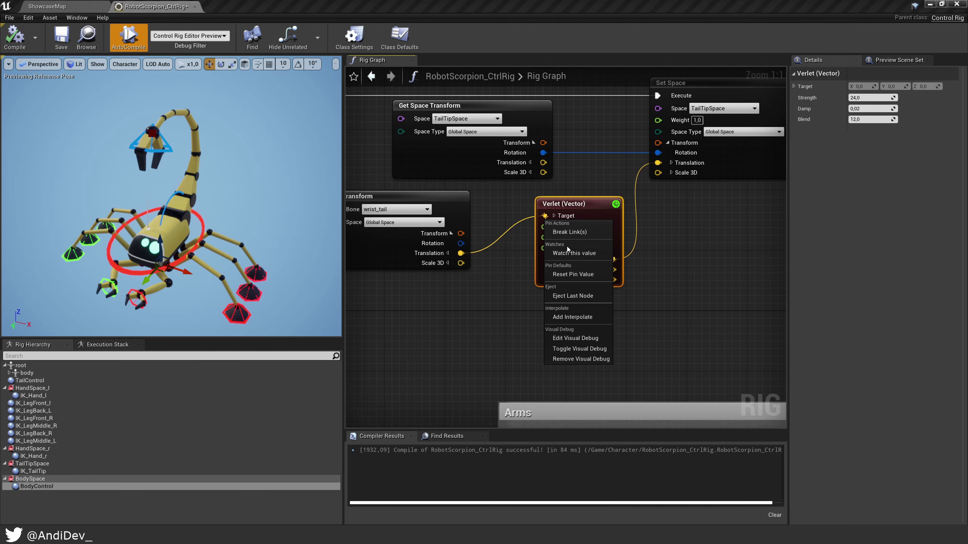
{"action": "left_click", "coordinate": [587, 360]}
{"action": "right_click", "coordinate": [612, 257]}
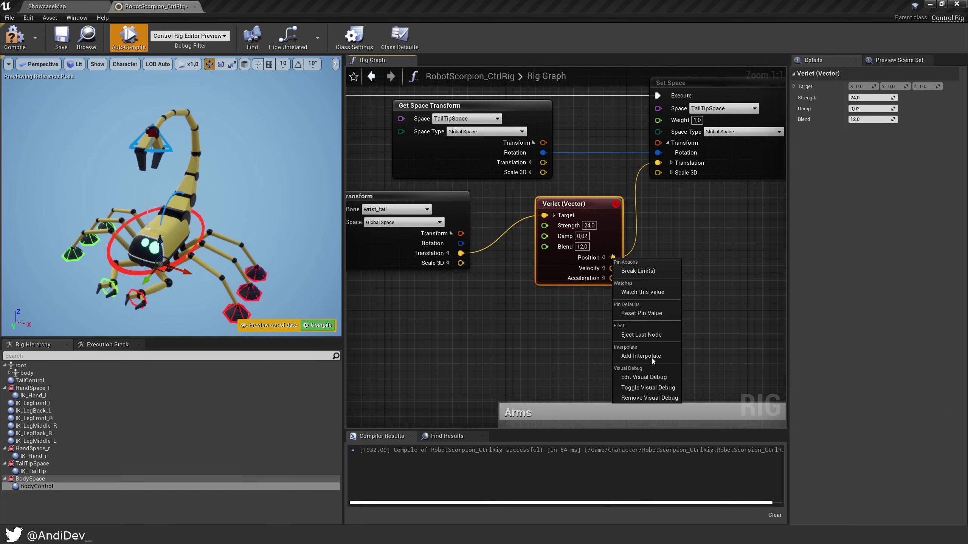
{"action": "left_click", "coordinate": [653, 400]}
Arrange the Get Transform and Verlet nodes side by side below Get Space Transform, and save the rig
{"action": "left_click_drag", "start_coordinate": [456, 203], "coordinate": [511, 211]}
{"action": "left_click", "coordinate": [575, 206], "text": "ctrl"}
{"action": "left_click_drag", "start_coordinate": [575, 206], "coordinate": [520, 204]}
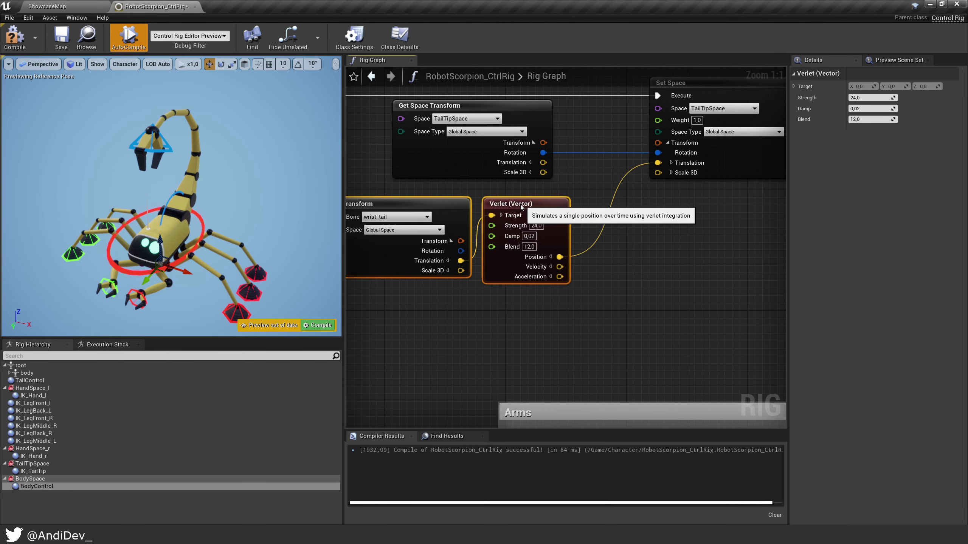
{"action": "right_click_drag", "start_coordinate": [570, 213], "coordinate": [626, 236]}
{"action": "left_click_drag", "start_coordinate": [592, 146], "coordinate": [593, 153]}
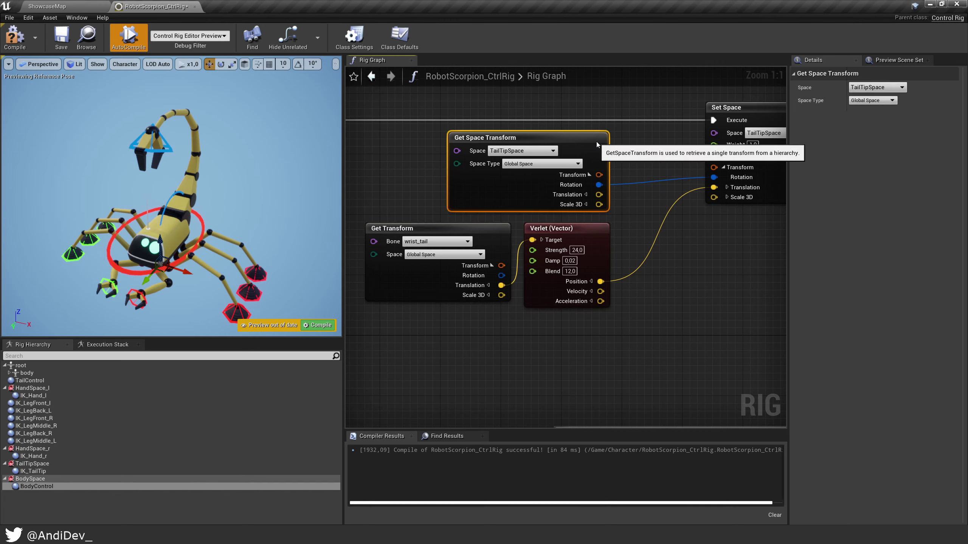
{"action": "left_click", "coordinate": [54, 39]}
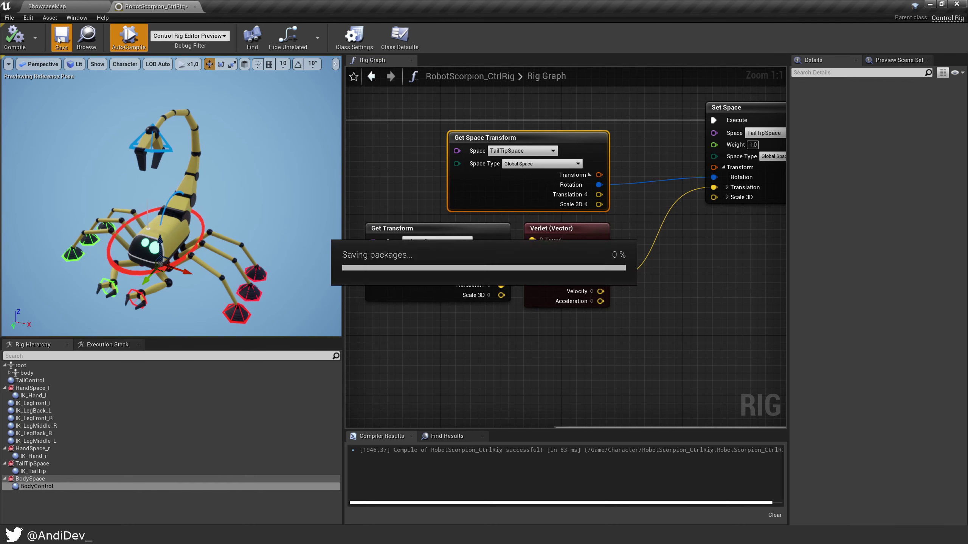
Test how the tail tip trails the body by moving BodyControl around in the viewport
{"action": "scroll", "coordinate": [455, 191], "scroll_direction": "down", "scroll_amount": 2}
{"action": "scroll", "coordinate": [456, 191], "scroll_direction": "down", "scroll_amount": 1}
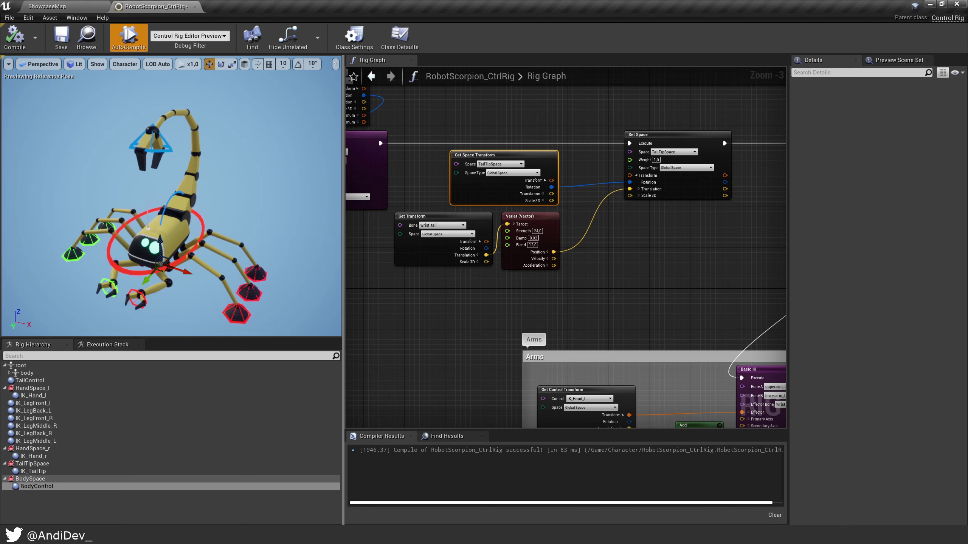
{"action": "left_click", "coordinate": [148, 229]}
{"action": "left_click", "coordinate": [192, 245]}
{"action": "mouse_move", "coordinate": [164, 233]}
{"action": "left_mouse_down"}
{"action": "mouse_move", "coordinate": [186, 214]}
{"action": "mouse_move", "coordinate": [172, 224]}
{"action": "left_mouse_up"}
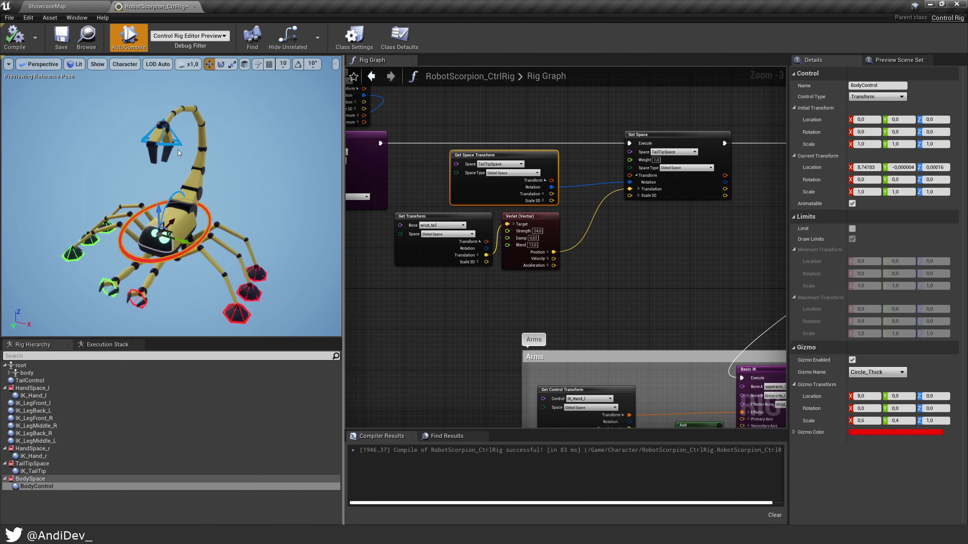
{"action": "mouse_move", "coordinate": [171, 222]}
{"action": "left_mouse_down"}
{"action": "mouse_move", "coordinate": [163, 251]}
{"action": "mouse_move", "coordinate": [170, 231]}
{"action": "left_mouse_up"}
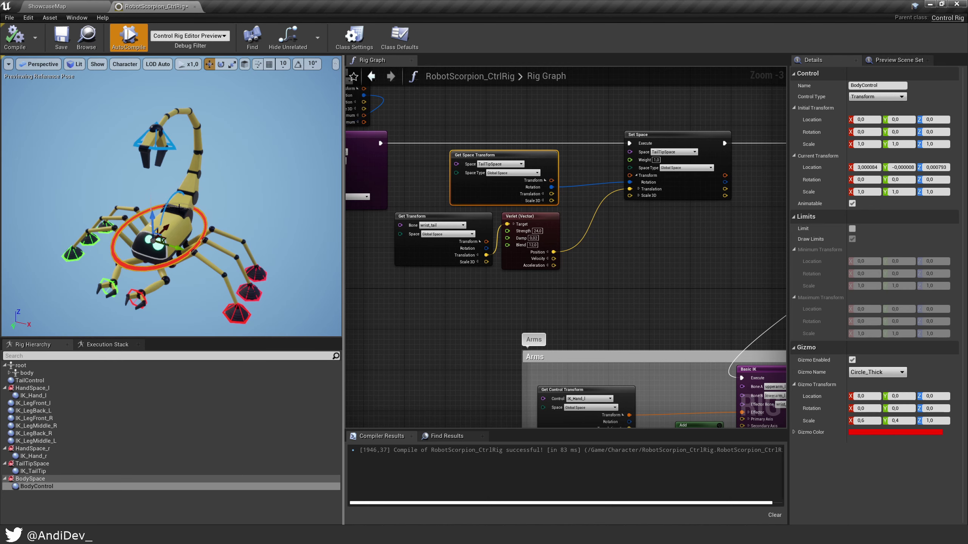
{"action": "left_click_drag", "start_coordinate": [166, 228], "coordinate": [166, 228]}
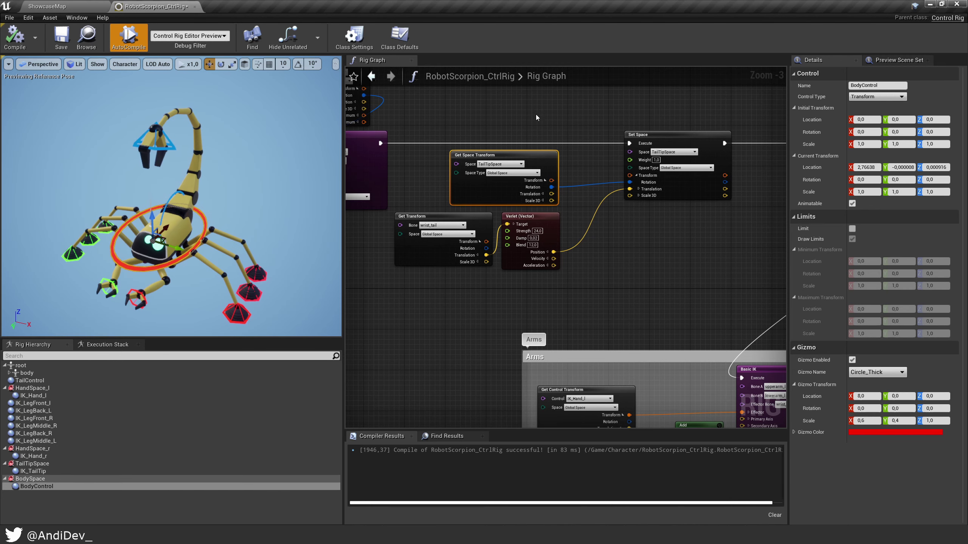
Go to the body nodes at the graph's start, test-move the IK_LegFront_l control in the viewport, and select BodyControl
{"action": "scroll", "coordinate": [534, 239], "scroll_direction": "down", "scroll_amount": 4}
{"action": "right_click_drag", "start_coordinate": [520, 251], "coordinate": [761, 255]}
{"action": "right_click_drag", "start_coordinate": [410, 219], "coordinate": [490, 251]}
{"action": "scroll", "coordinate": [500, 236], "scroll_direction": "up", "scroll_amount": 4}
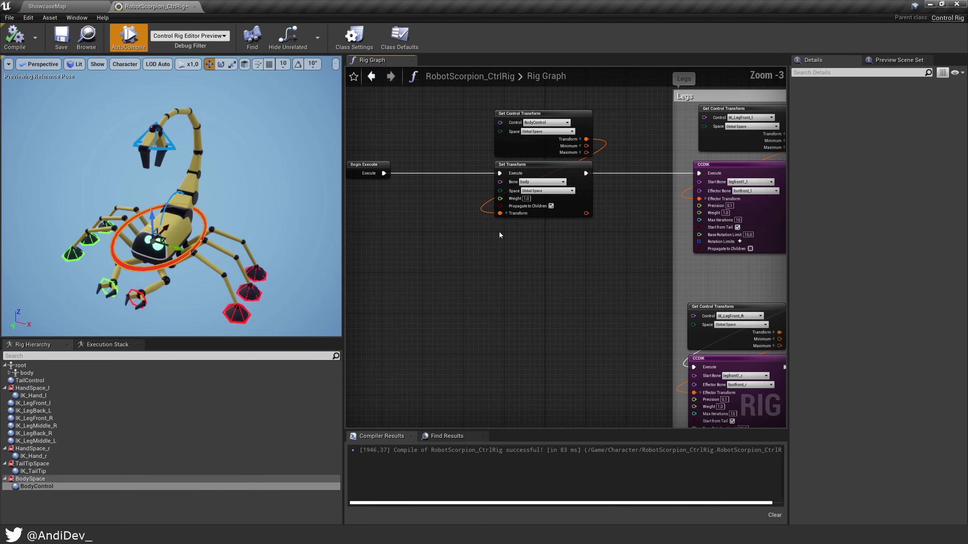
{"action": "left_click", "coordinate": [241, 310]}
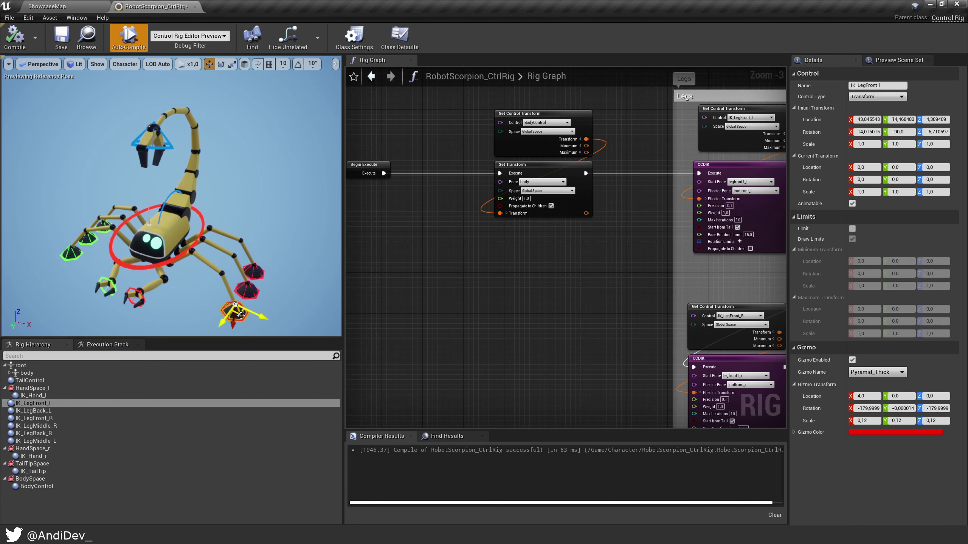
{"action": "left_click_drag", "start_coordinate": [245, 308], "coordinate": [247, 292]}
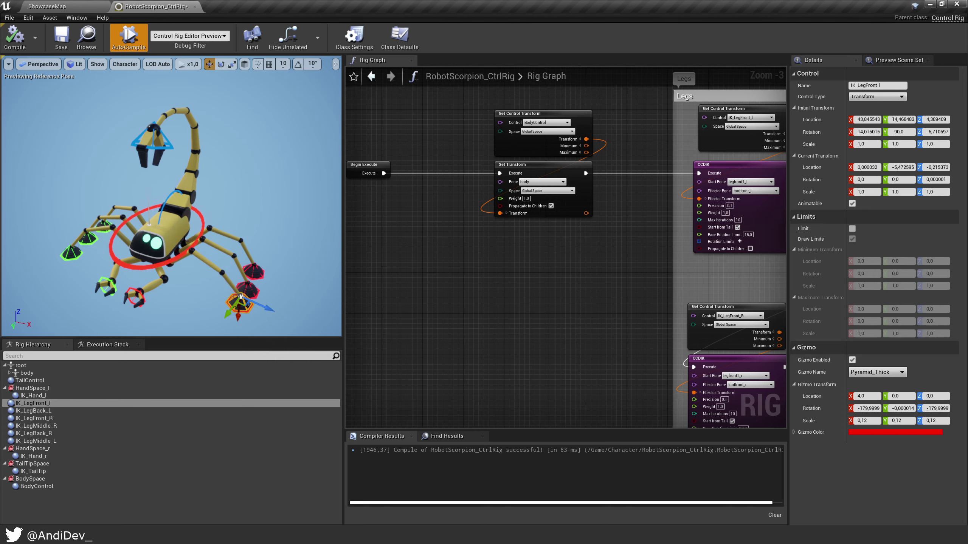
{"action": "left_click", "coordinate": [176, 253]}
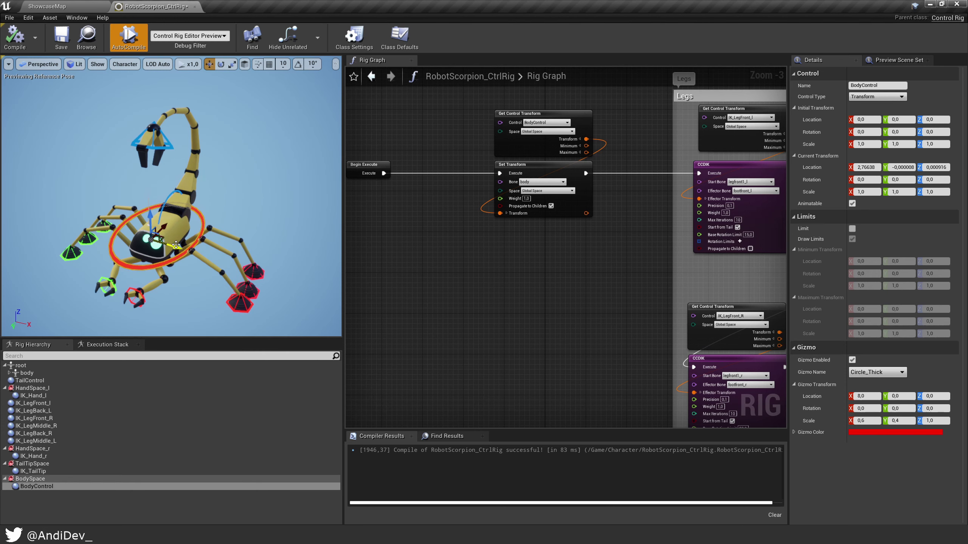
Select the IK_LegFront_l control, switch back to BodyControl, and test-move the body slightly along its X axis in the viewport
{"action": "left_click", "coordinate": [241, 299]}
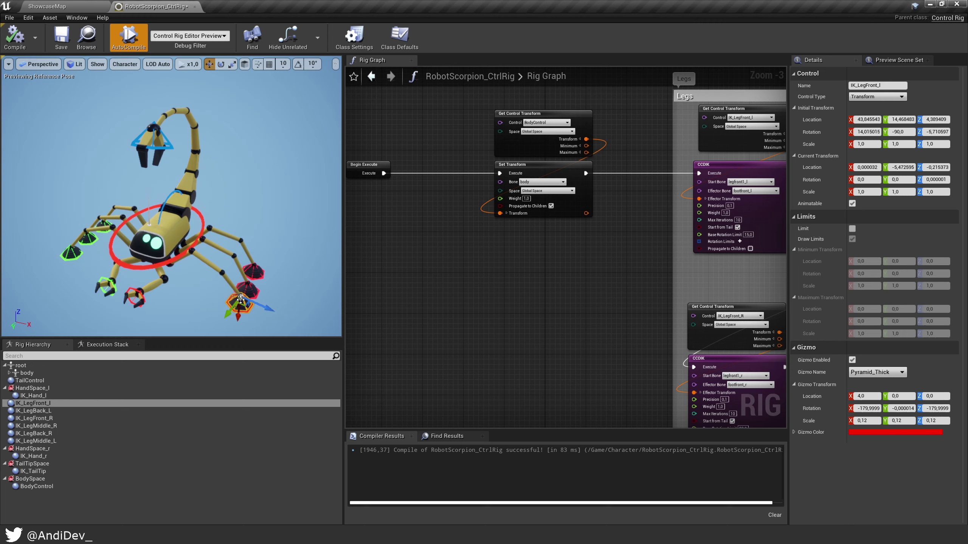
{"action": "left_click", "coordinate": [174, 260]}
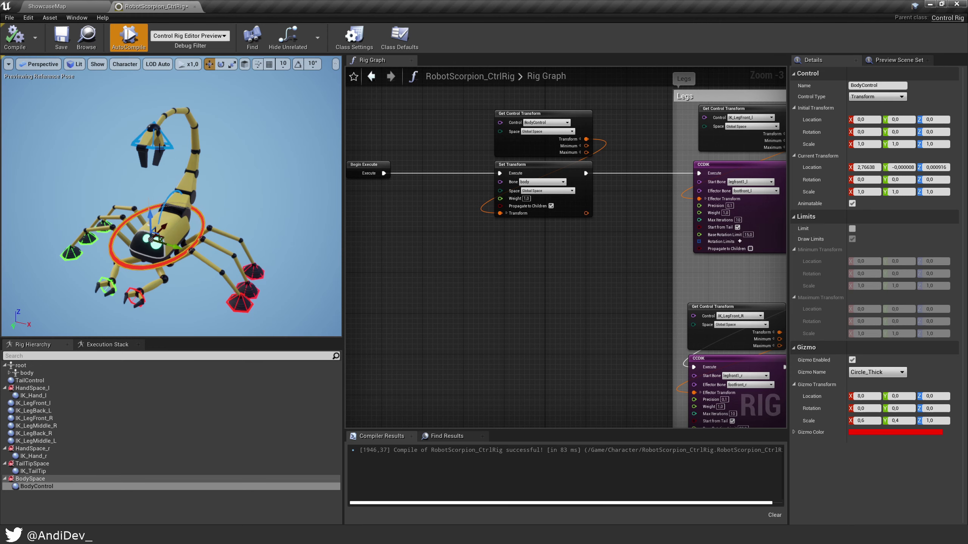
{"action": "mouse_move", "coordinate": [165, 228]}
{"action": "left_mouse_down"}
{"action": "mouse_move", "coordinate": [151, 239]}
{"action": "mouse_move", "coordinate": [168, 223]}
{"action": "mouse_move", "coordinate": [157, 231]}
{"action": "left_mouse_up"}
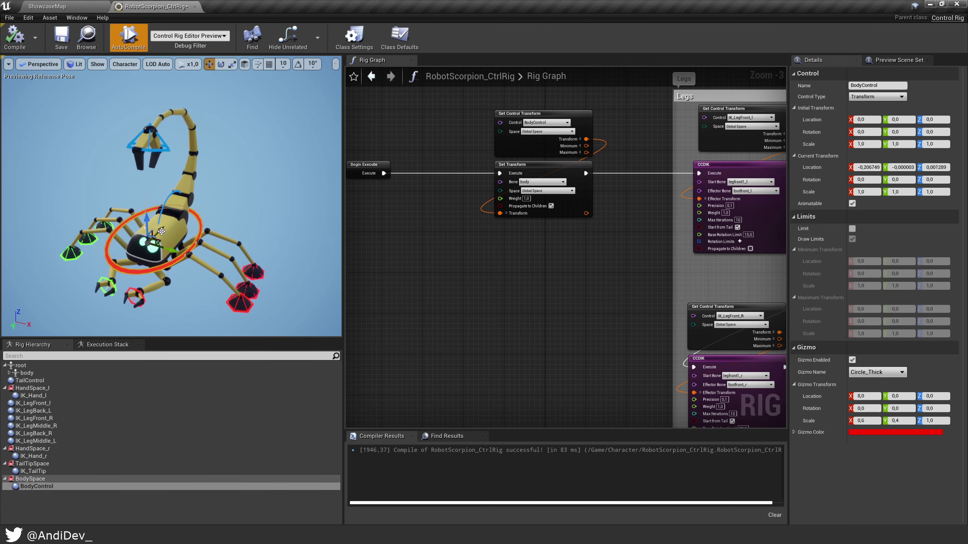
Examine the Verlet (Vector) and Accumulate Lerp (Float) nodes in the unconnected simulation node group above the main graph
{"action": "right_click_drag", "start_coordinate": [529, 198], "coordinate": [483, 271]}
{"action": "scroll", "coordinate": [481, 269], "scroll_direction": "down", "scroll_amount": 6}
{"action": "right_click_drag", "start_coordinate": [518, 195], "coordinate": [512, 296]}
{"action": "right_click_drag", "start_coordinate": [524, 238], "coordinate": [513, 367]}
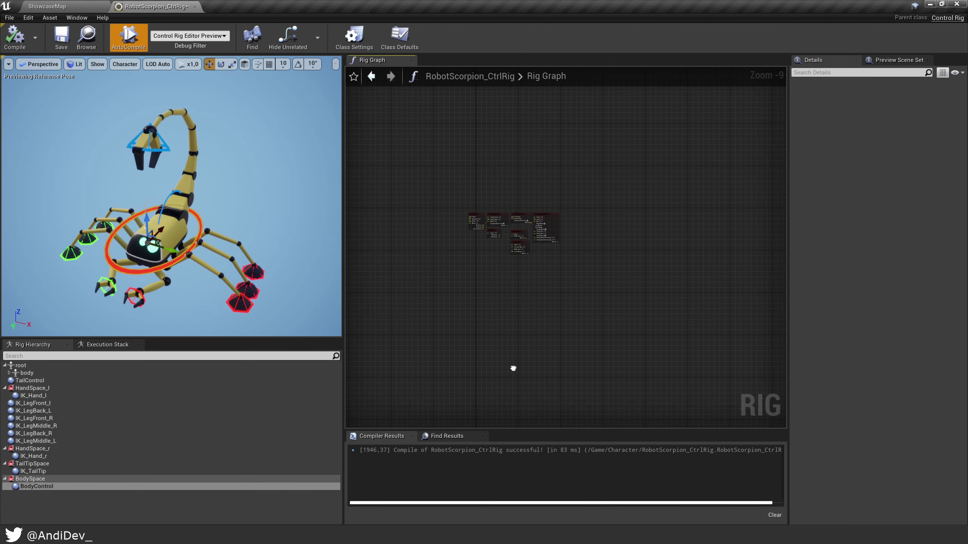
{"action": "scroll", "coordinate": [492, 272], "scroll_direction": "up", "scroll_amount": 7}
{"action": "right_click_drag", "start_coordinate": [505, 259], "coordinate": [501, 400]}
{"action": "scroll", "coordinate": [438, 278], "scroll_direction": "up", "scroll_amount": 2}
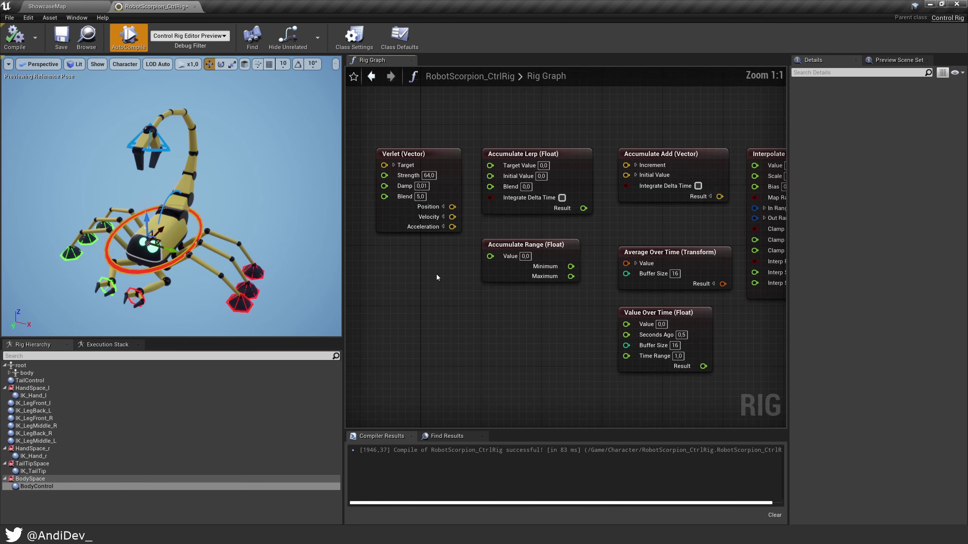
{"action": "left_click_drag", "start_coordinate": [365, 128], "coordinate": [462, 244]}
{"action": "right_click_drag", "start_coordinate": [495, 139], "coordinate": [449, 150]}
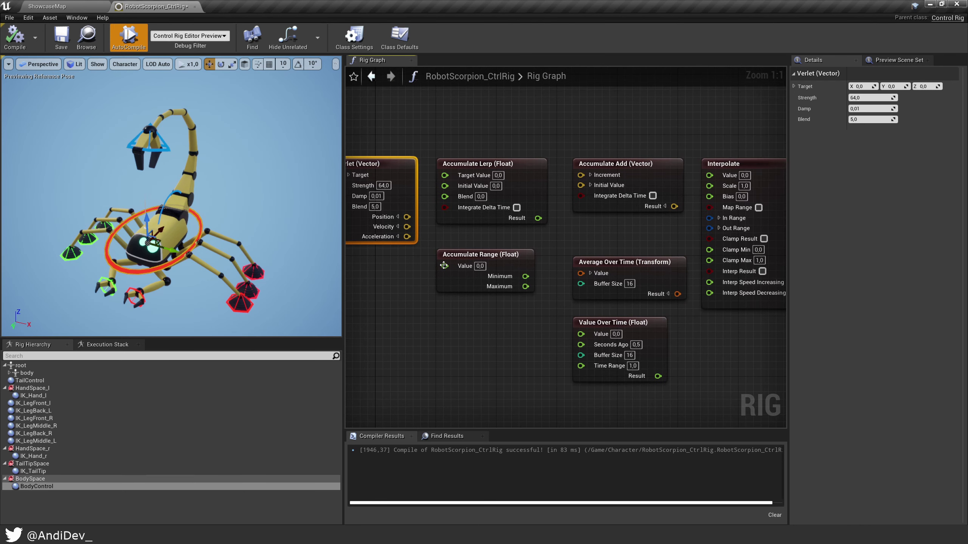
{"action": "left_click_drag", "start_coordinate": [449, 149], "coordinate": [552, 241]}
{"action": "right_click_drag", "start_coordinate": [548, 228], "coordinate": [501, 228]}
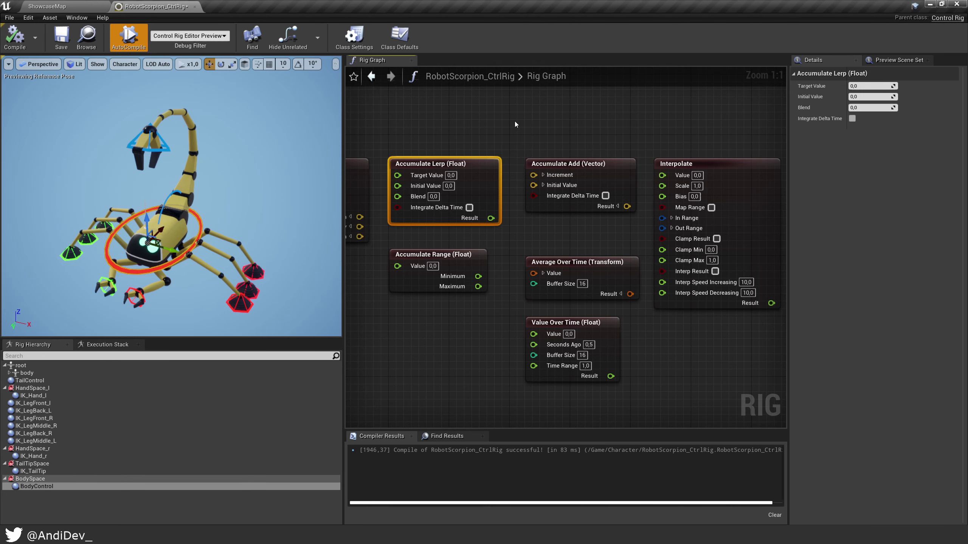
Inspect the Accumulate Add, Accumulate Range, Average Over Time, Value Over Time and Interpolate nodes one after another
{"action": "left_click_drag", "start_coordinate": [515, 124], "coordinate": [556, 171]}
{"action": "left_click_drag", "start_coordinate": [624, 218], "coordinate": [639, 232]}
{"action": "right_click_drag", "start_coordinate": [537, 249], "coordinate": [515, 186]}
{"action": "left_click_drag", "start_coordinate": [364, 174], "coordinate": [472, 239]}
{"action": "right_click_drag", "start_coordinate": [471, 240], "coordinate": [408, 221]}
{"action": "left_click_drag", "start_coordinate": [434, 169], "coordinate": [558, 223]}
{"action": "left_click_drag", "start_coordinate": [426, 232], "coordinate": [524, 298]}
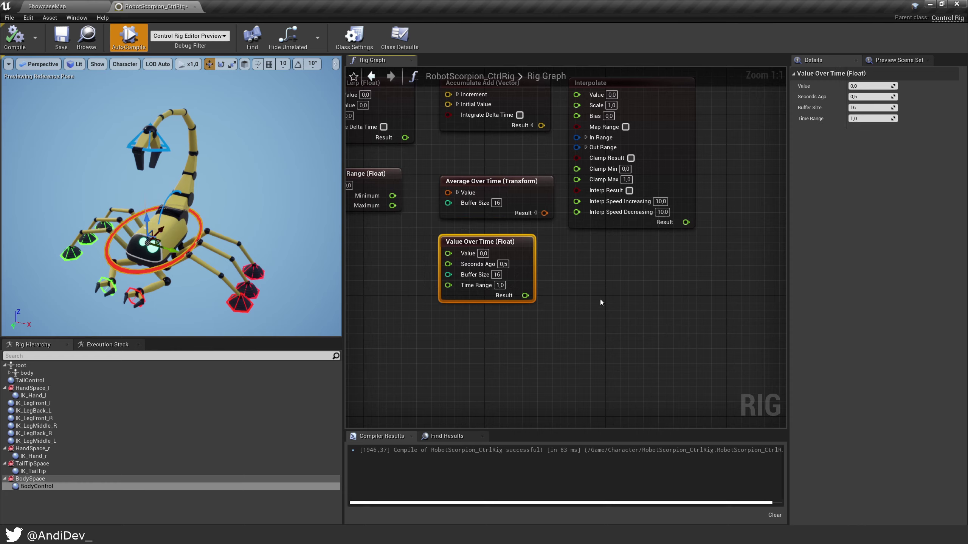
{"action": "right_click_drag", "start_coordinate": [609, 158], "coordinate": [467, 228]}
{"action": "left_click_drag", "start_coordinate": [437, 121], "coordinate": [553, 331]}
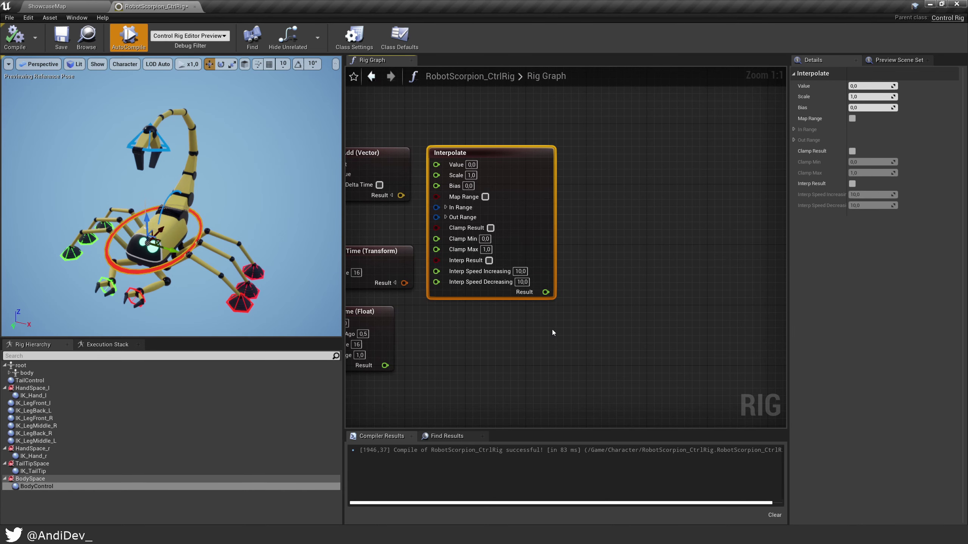
Return to the tail nodes between the Legs and Arms groups, and enlarge the preview viewport around the scorpion
{"action": "scroll", "coordinate": [571, 301], "scroll_direction": "down", "scroll_amount": 5}
{"action": "scroll", "coordinate": [560, 293], "scroll_direction": "up", "scroll_amount": 4}
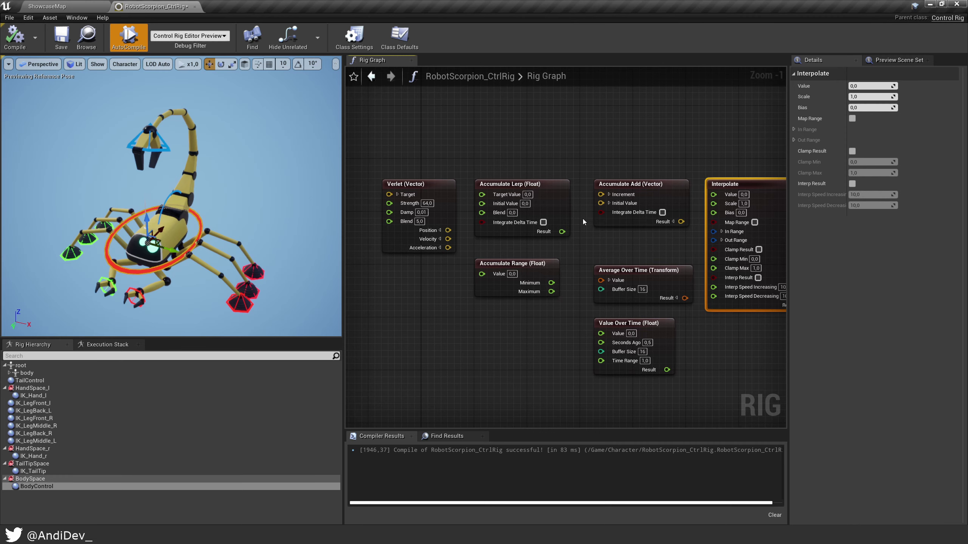
{"action": "right_click_drag", "start_coordinate": [628, 242], "coordinate": [486, 187]}
{"action": "scroll", "coordinate": [486, 187], "scroll_direction": "down", "scroll_amount": 4}
{"action": "right_click_drag", "start_coordinate": [526, 281], "coordinate": [543, 87]}
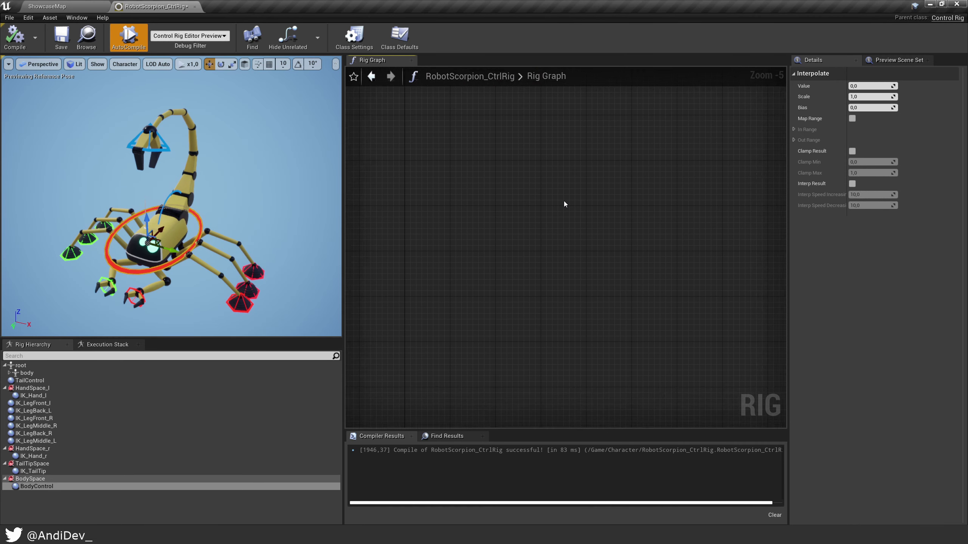
{"action": "scroll", "coordinate": [564, 210], "scroll_direction": "down", "scroll_amount": 5}
{"action": "right_click_drag", "start_coordinate": [565, 261], "coordinate": [437, 75]}
{"action": "scroll", "coordinate": [551, 124], "scroll_direction": "up", "scroll_amount": 4}
{"action": "right_click_drag", "start_coordinate": [588, 190], "coordinate": [434, 71]}
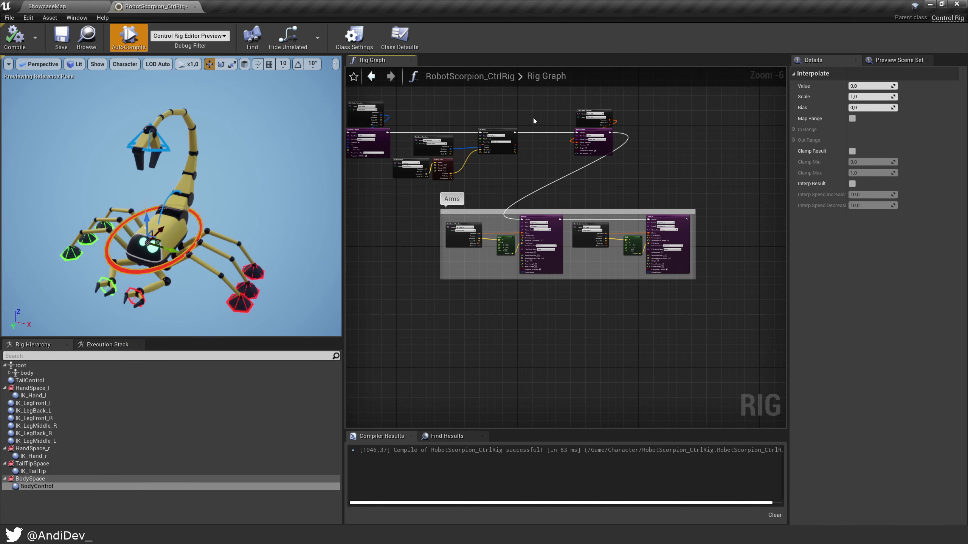
{"action": "right_click_drag", "start_coordinate": [511, 115], "coordinate": [680, 178]}
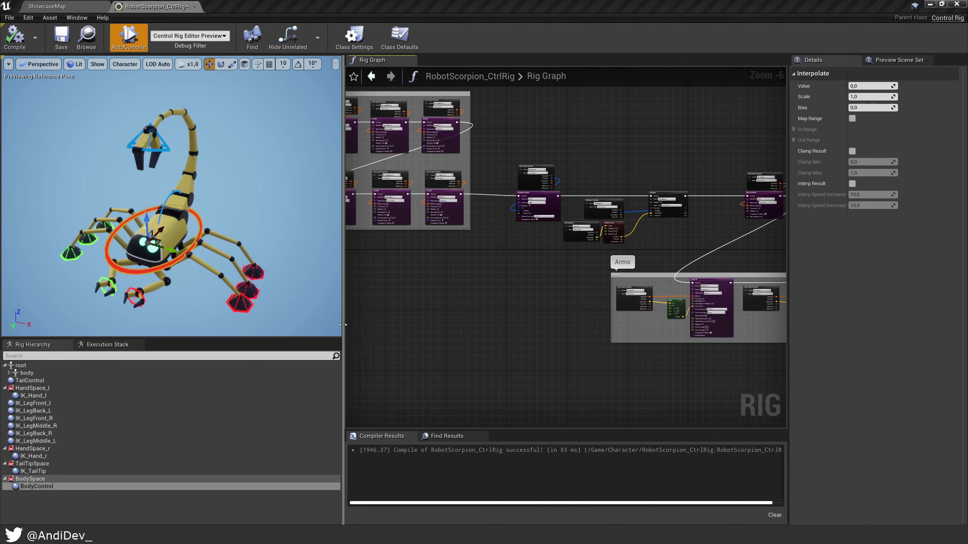
{"action": "left_click_drag", "start_coordinate": [344, 330], "coordinate": [372, 405]}
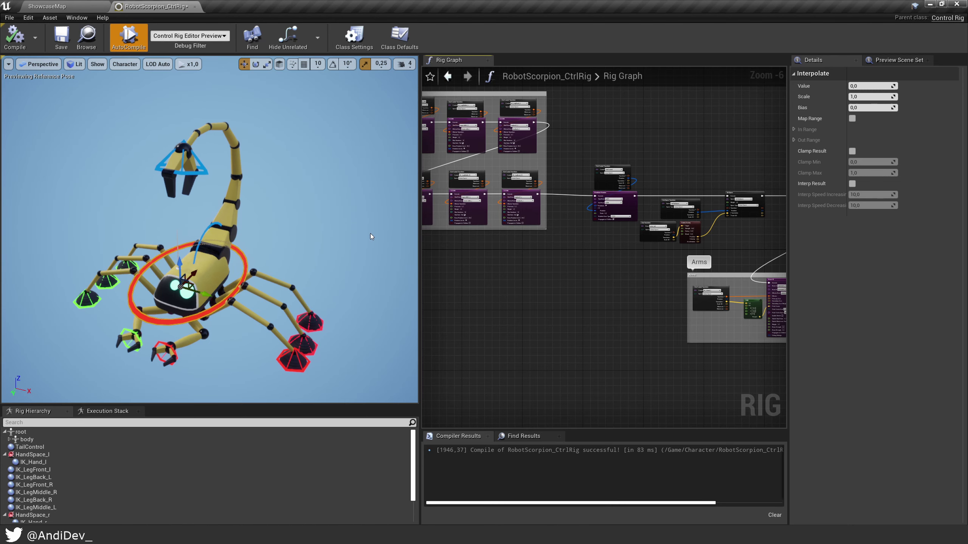
{"action": "mouse_move", "coordinate": [303, 234]}
{"action": "right_mouse_down"}
{"action": "mouse_move", "coordinate": [300, 190]}
{"action": "mouse_move", "coordinate": [296, 236]}
{"action": "right_mouse_up"}
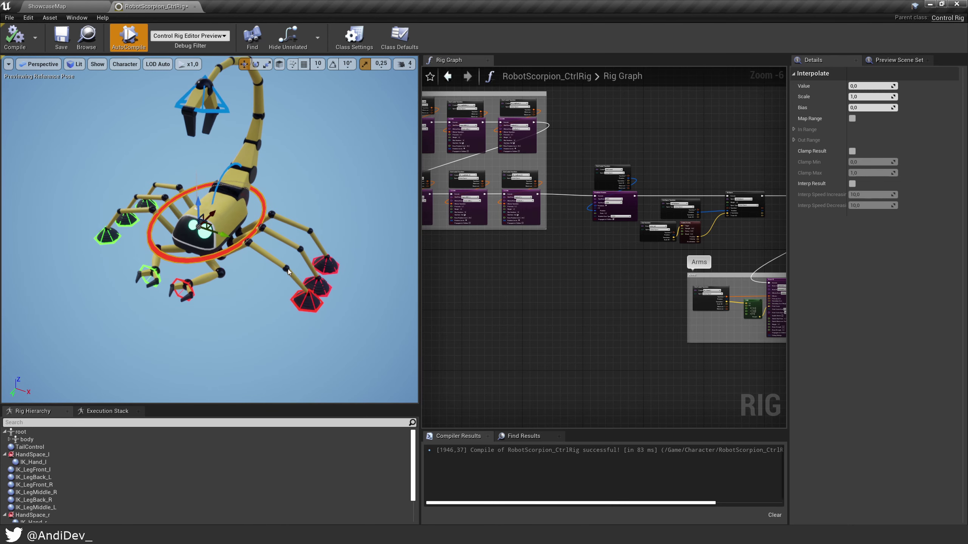